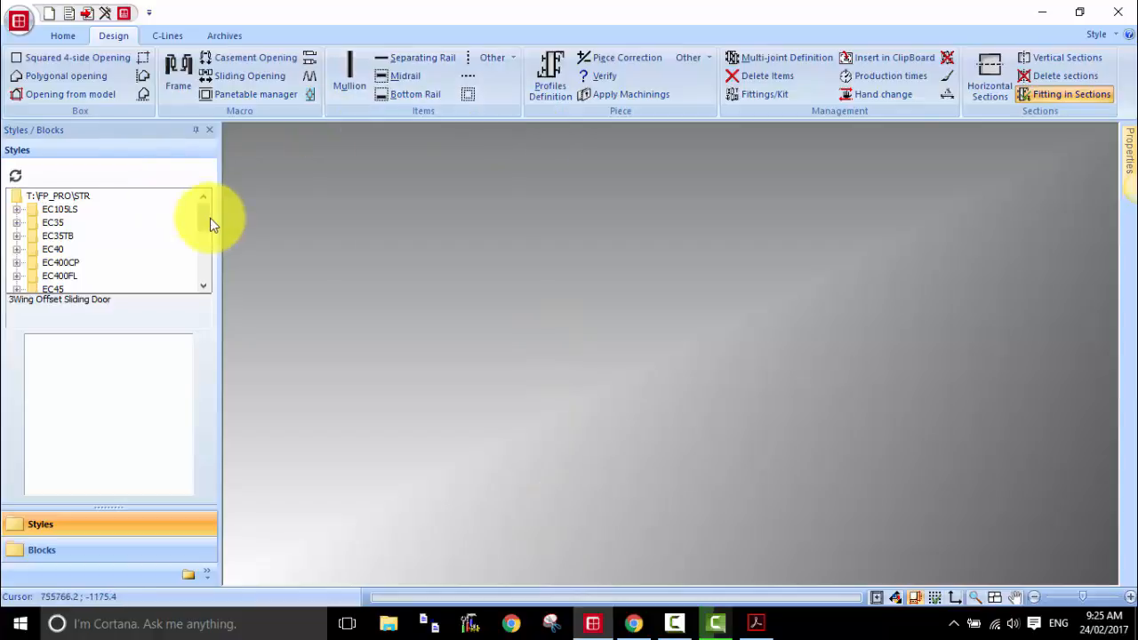
Step: Insert the 1W AWN WINDER.STR style from the EC45TB folder into the drawing
left_click_drag(205, 219, 205, 242)
left_click(17, 250)
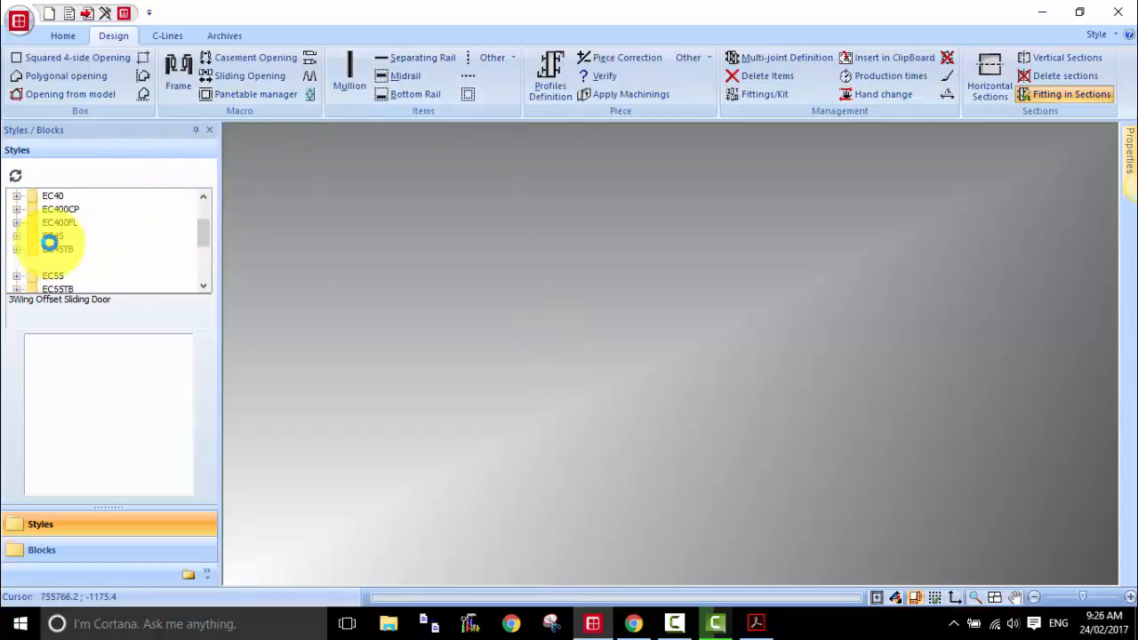
scroll(89, 244, "down", 2)
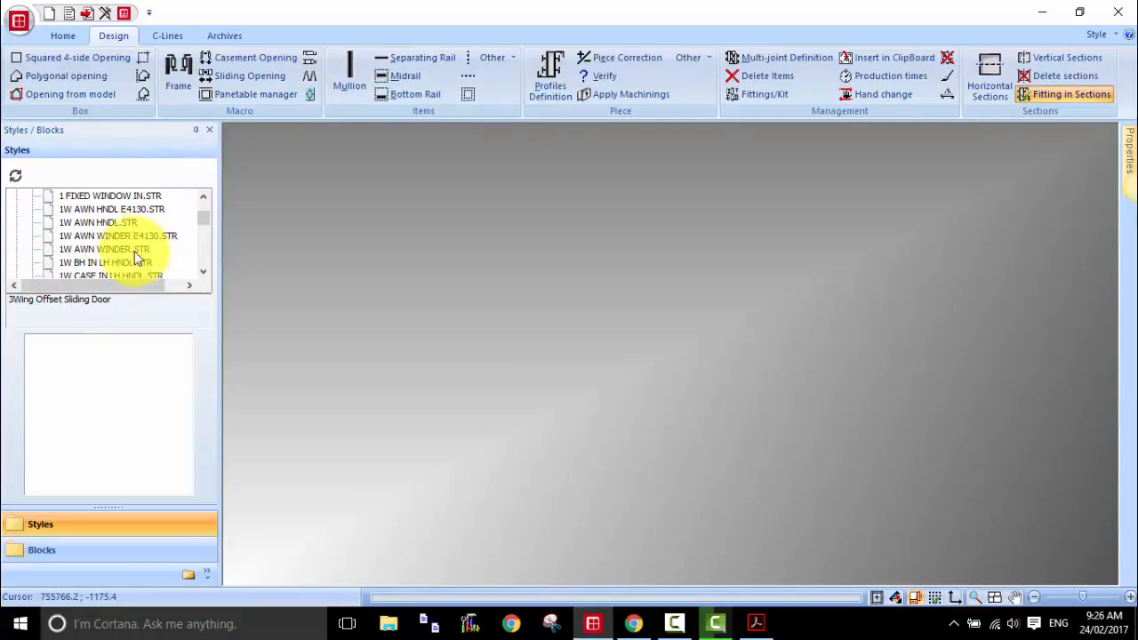
left_click(95, 250)
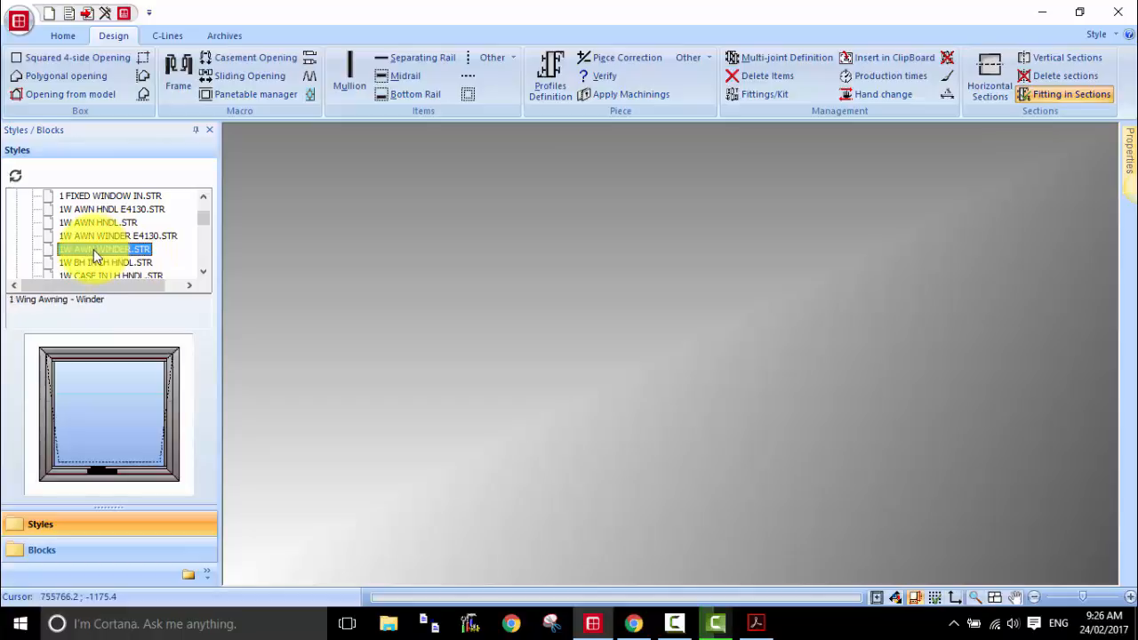
left_click_drag(95, 253, 458, 264)
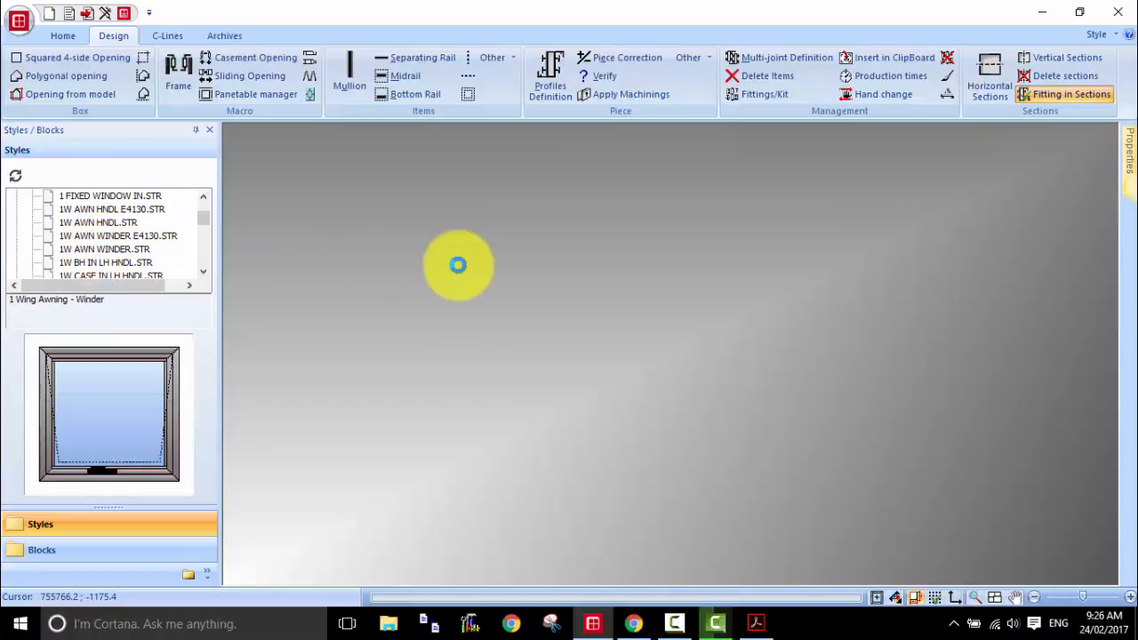
Step: Insert the 1W AWN WINDER.STR style again in a fresh drawing, then clear the drawing
left_click(51, 15)
double_click(96, 253)
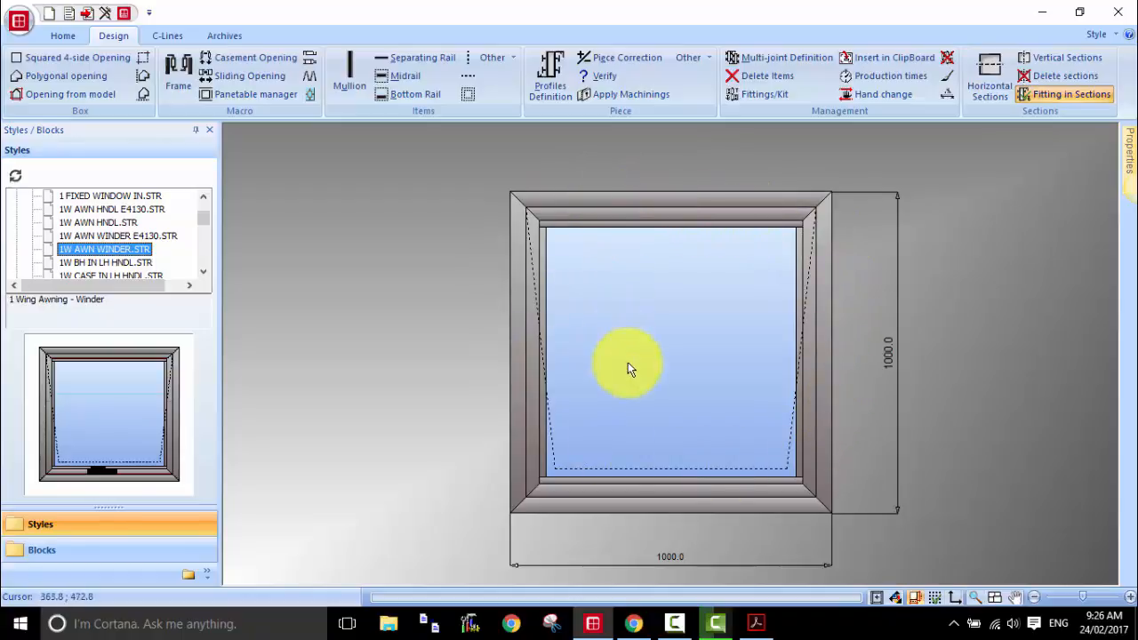
left_click(48, 13)
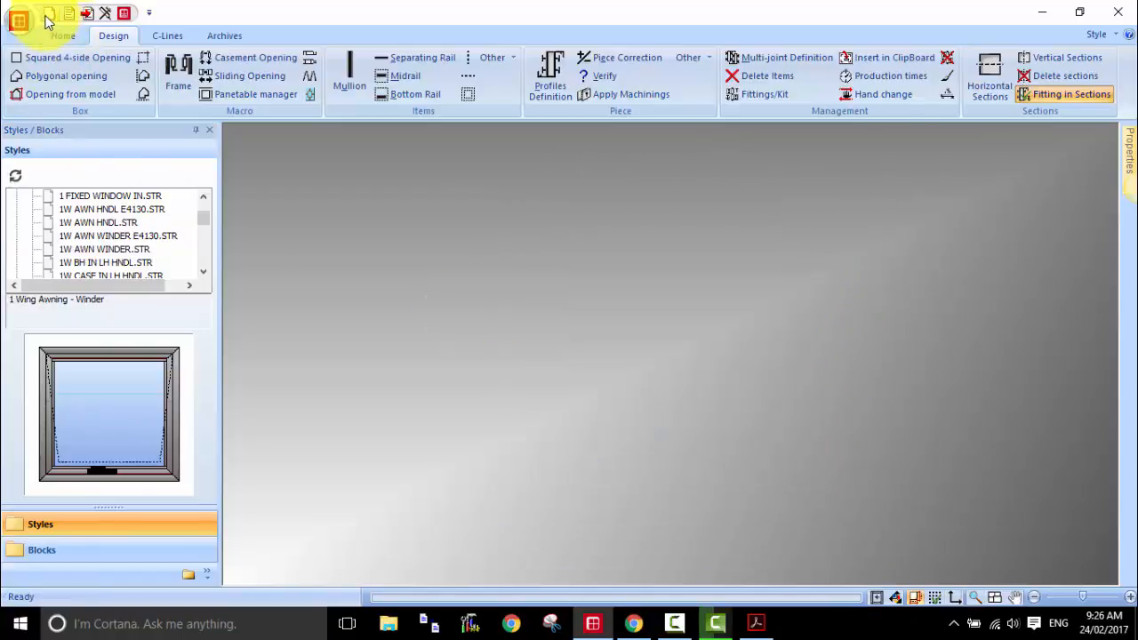
Step: Preview the 1W AWN WINDER.BLK block from the EC45TB folder of the block library
left_click(62, 551)
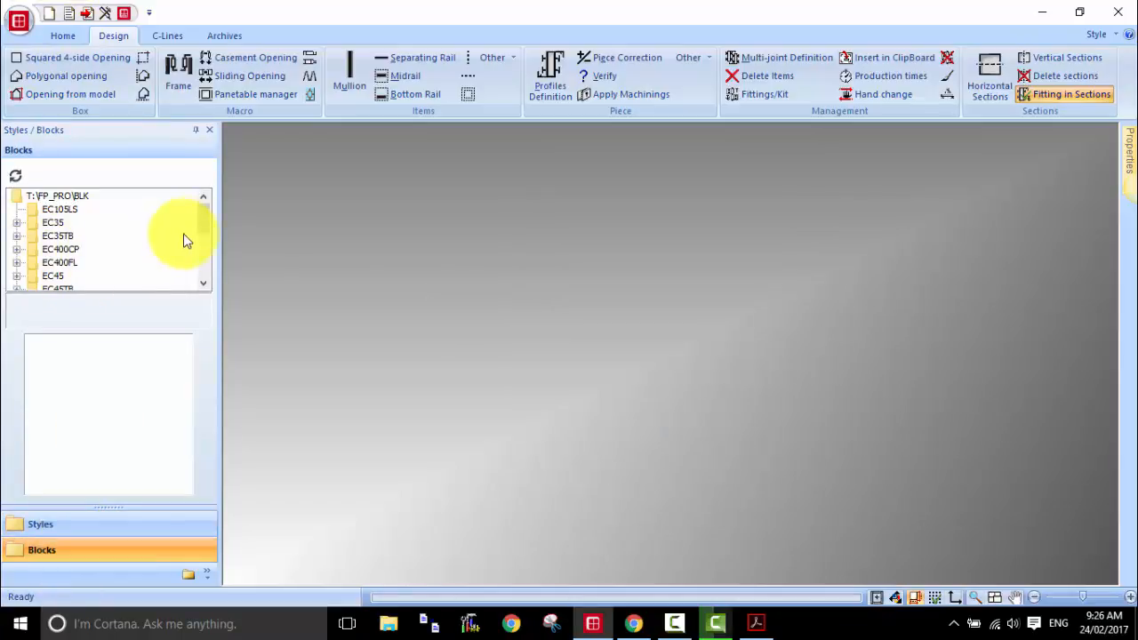
scroll(204, 234, "down", 1)
left_click(17, 249)
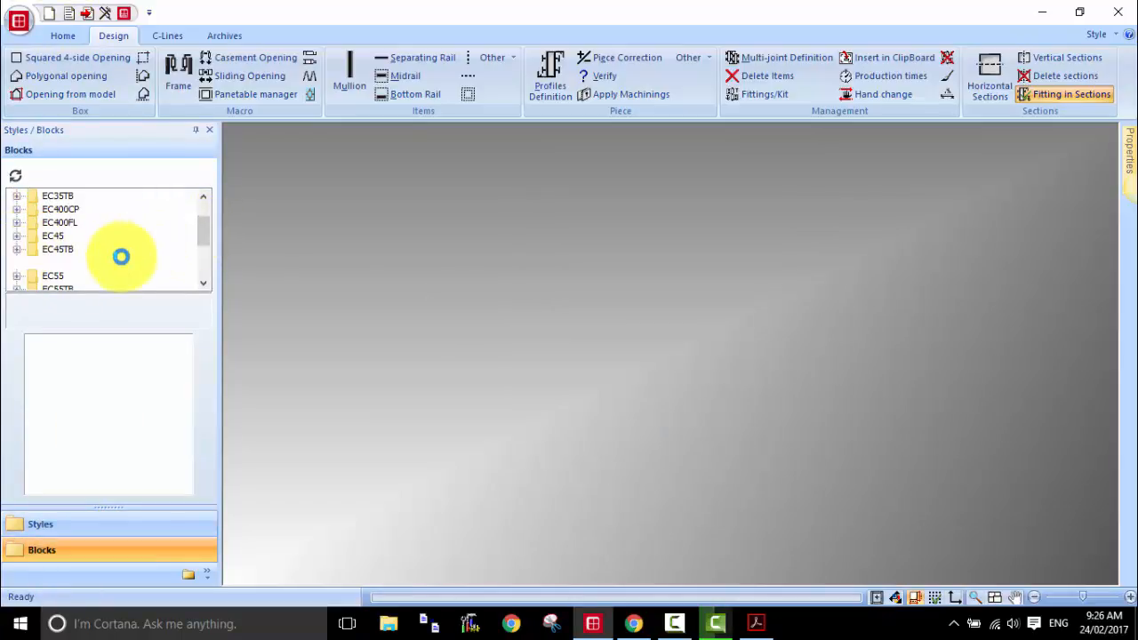
scroll(162, 253, "down", 1)
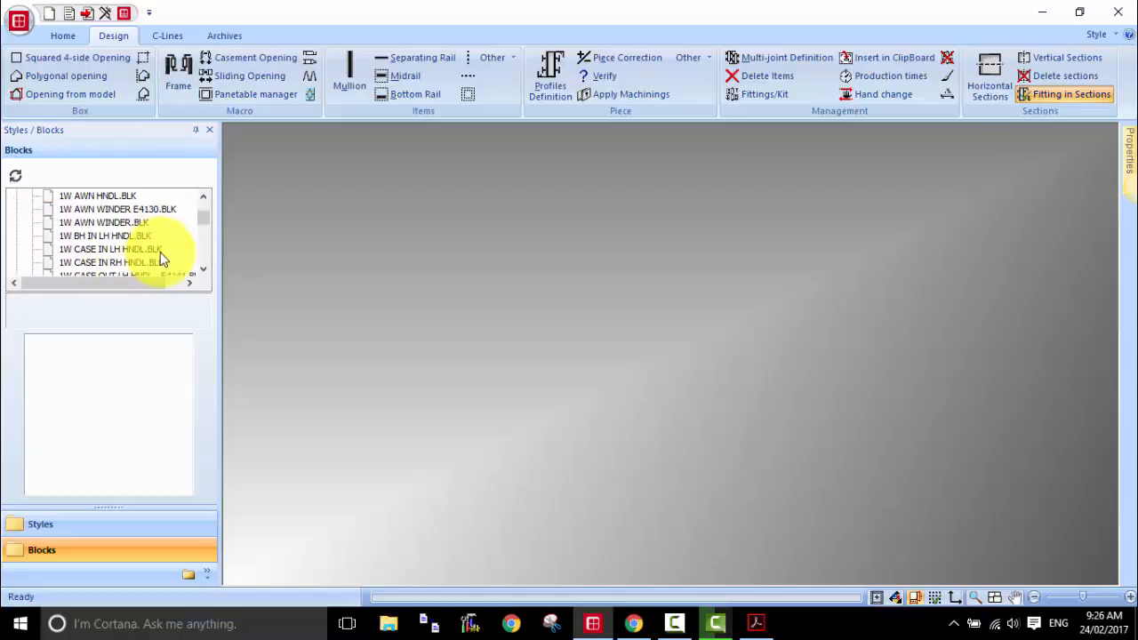
left_click(116, 224)
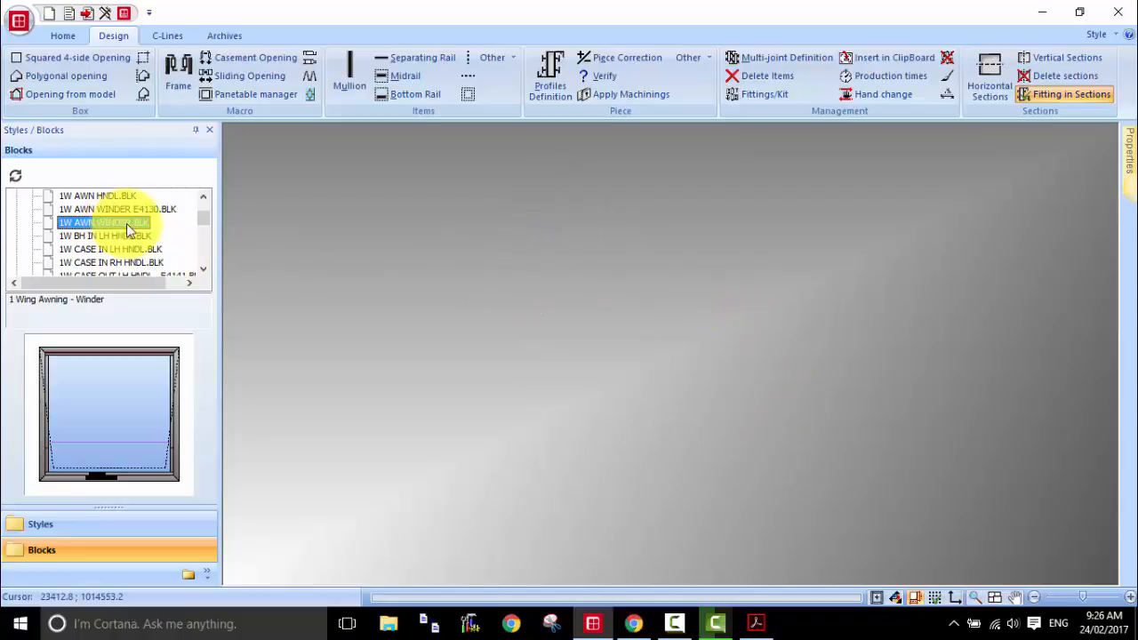
left_click(546, 285)
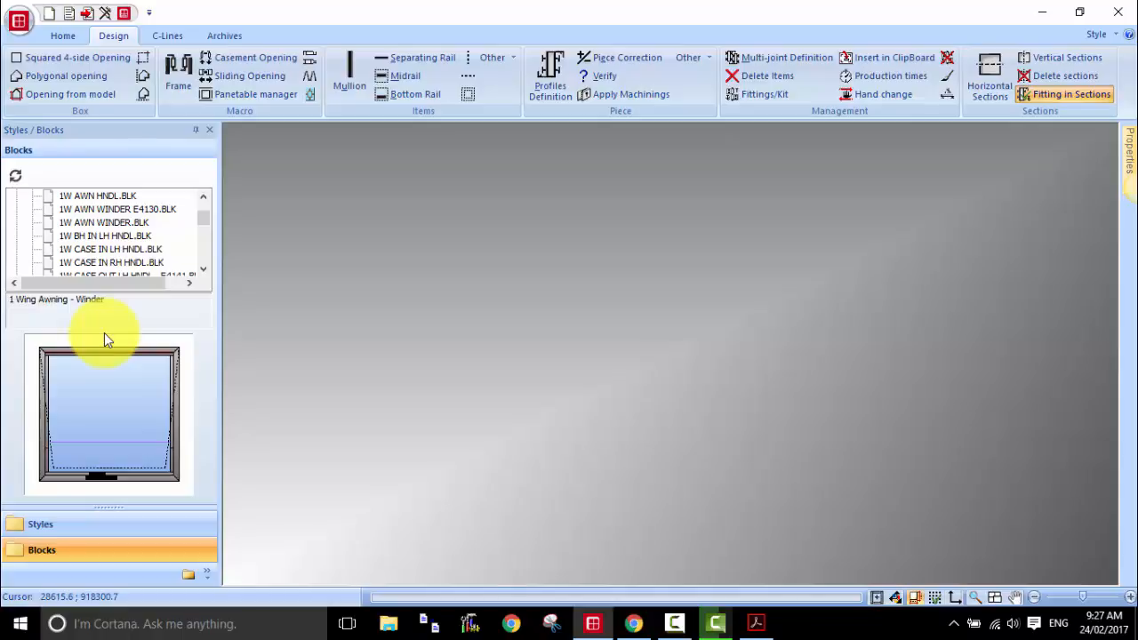
Step: Browse the EC45TB style library, previewing the awning, bottom-hung and outward casement styles, and collapse the folder
left_click(66, 526)
left_click_drag(205, 220, 204, 217)
left_click(16, 209)
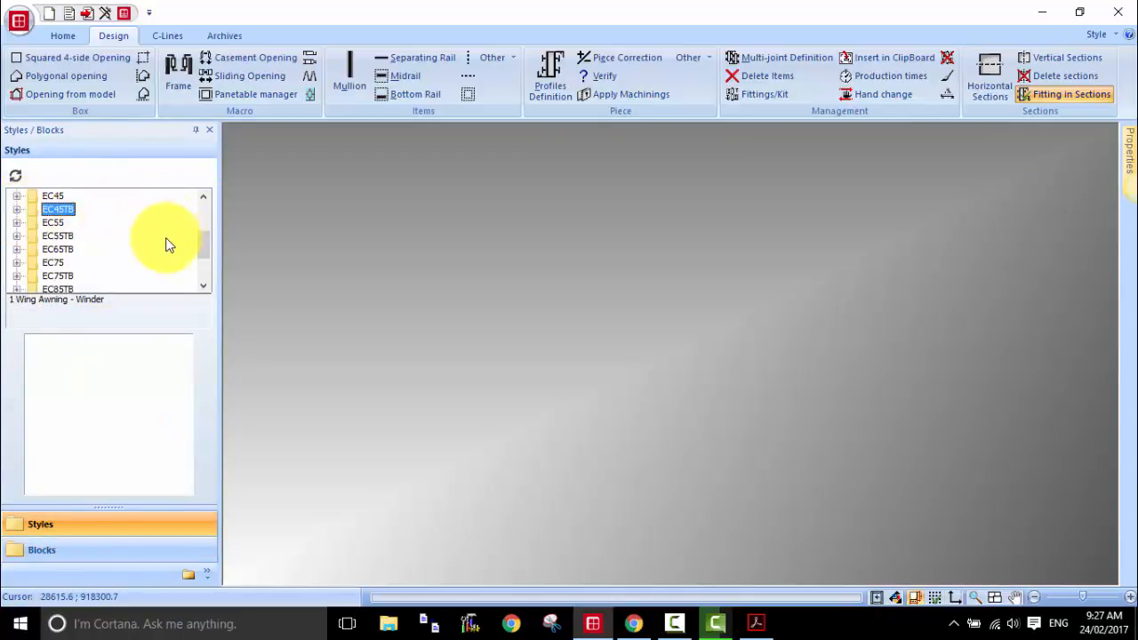
scroll(165, 243, "up", 2)
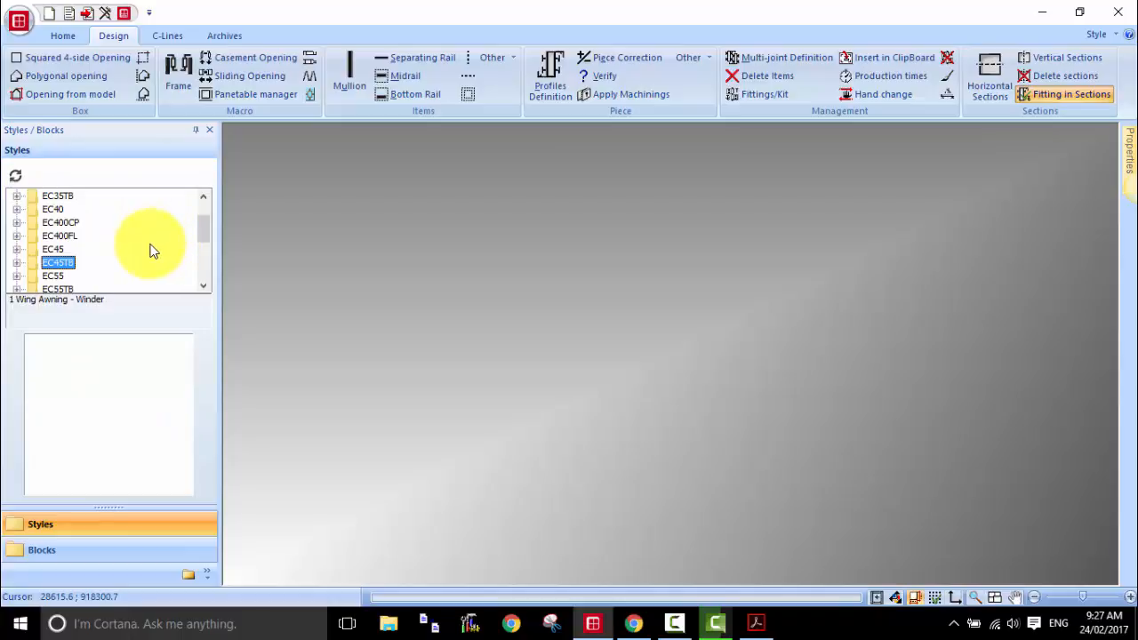
left_click(17, 262)
scroll(118, 245, "down", 1)
left_click(107, 237)
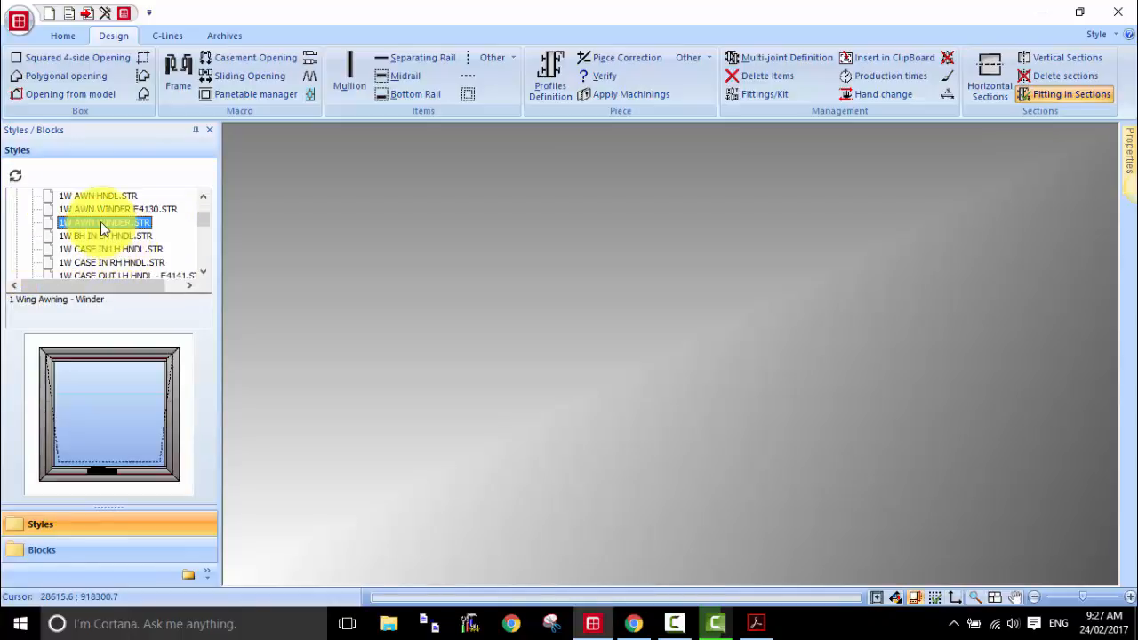
scroll(107, 242, "down", 1)
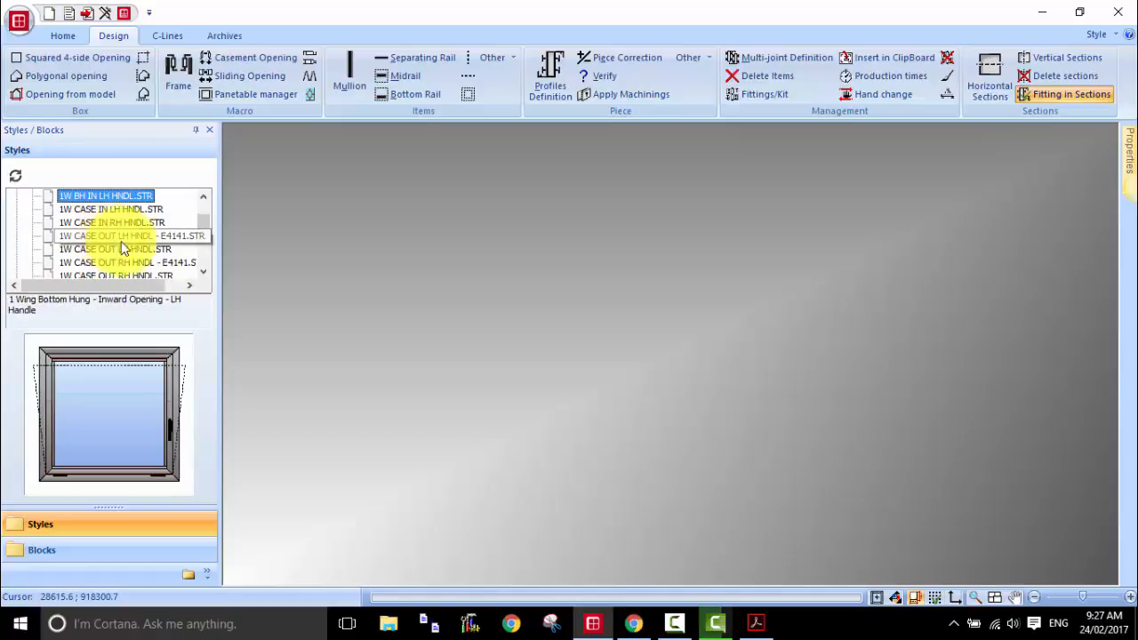
left_click(132, 247)
scroll(133, 250, "down", 3)
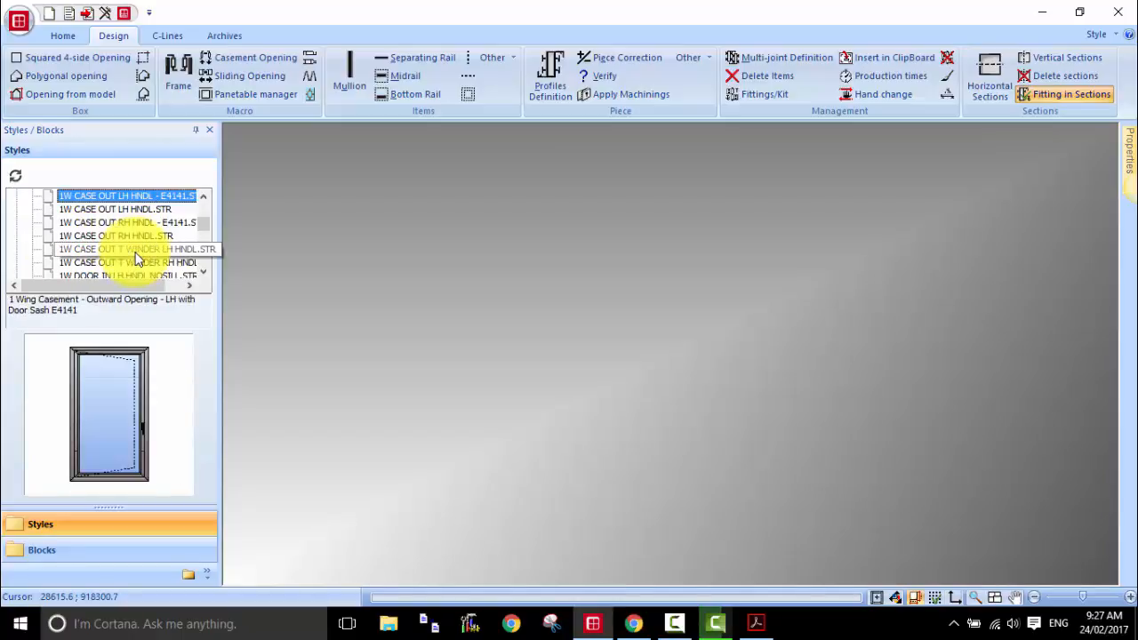
scroll(124, 253, "up", 6)
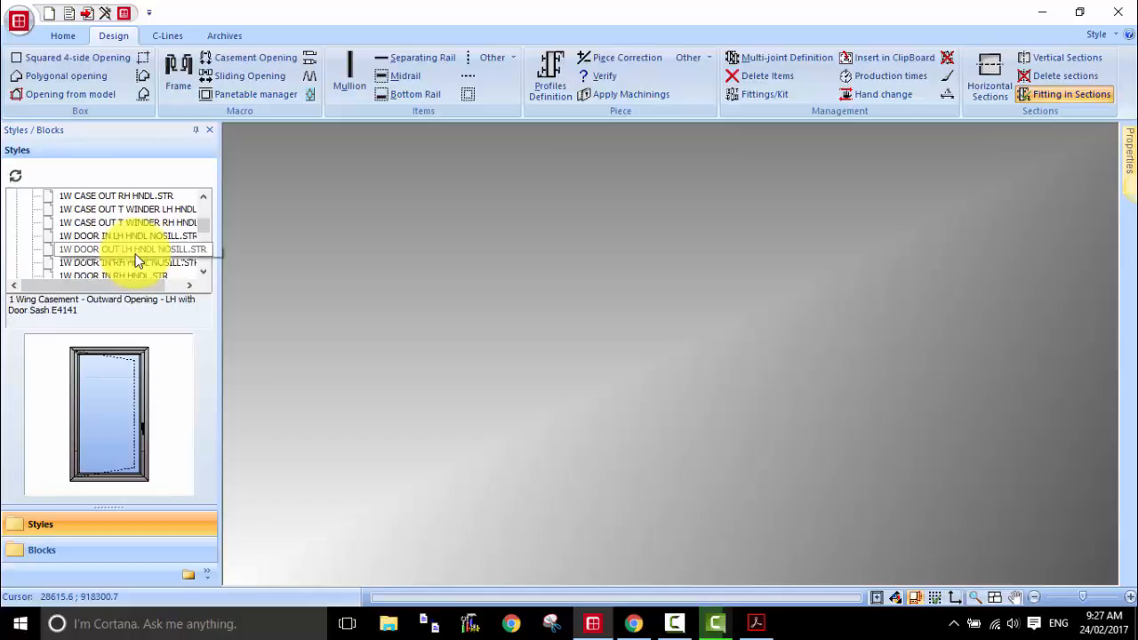
left_click(17, 224)
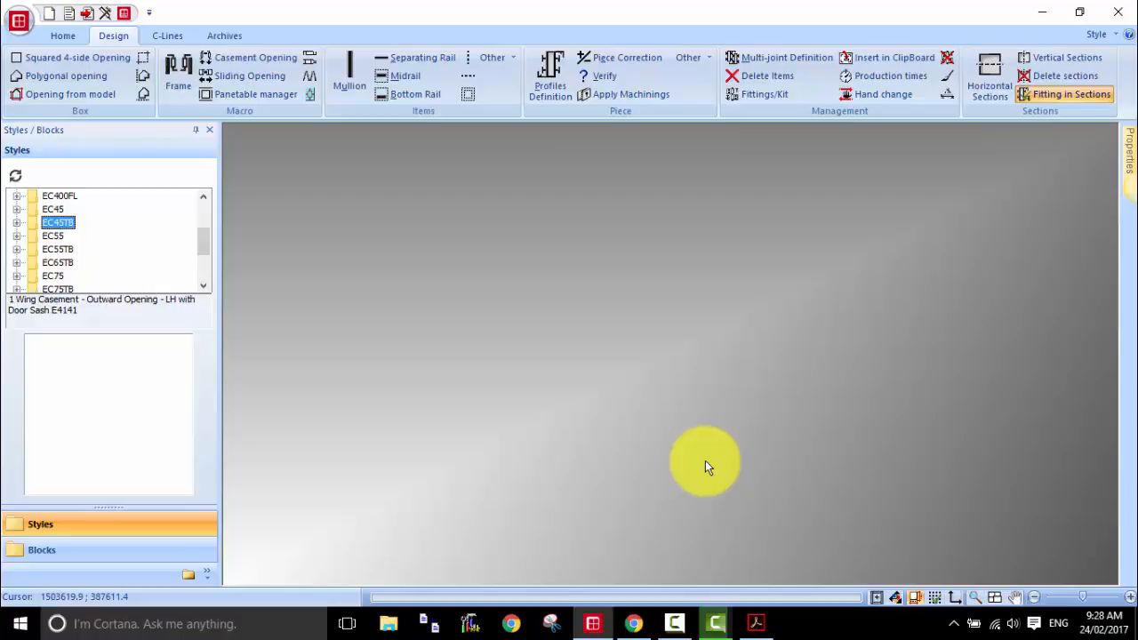
Step: Show the desktop and bring up the EC45TB.pdf brochure in Acrobat Reader, fitted to one full page
right_click(816, 627)
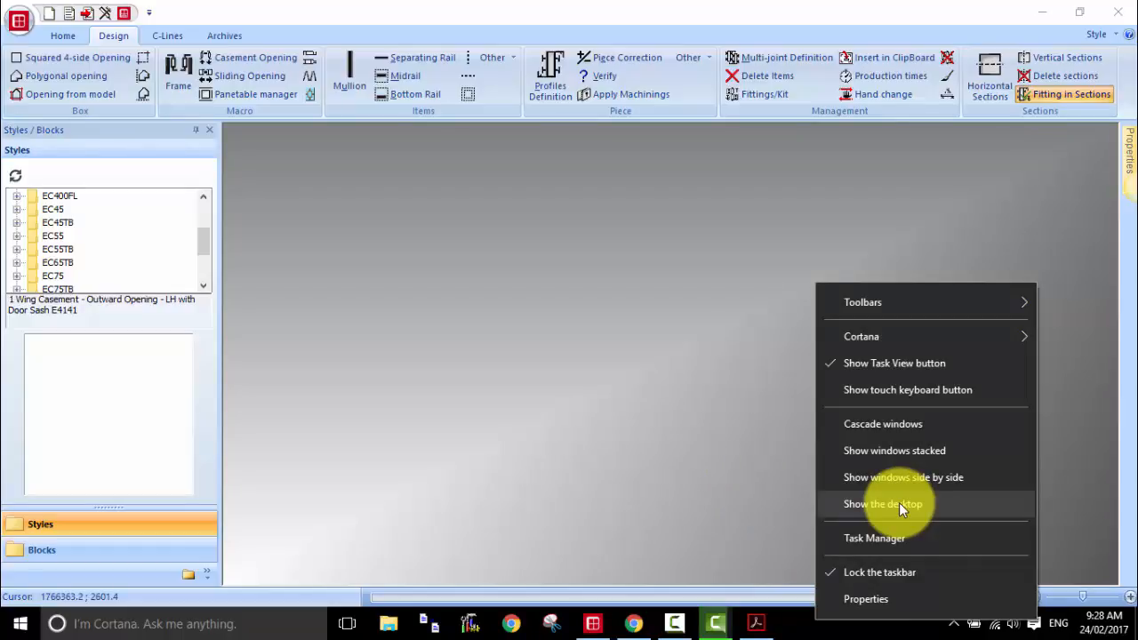
left_click(899, 503)
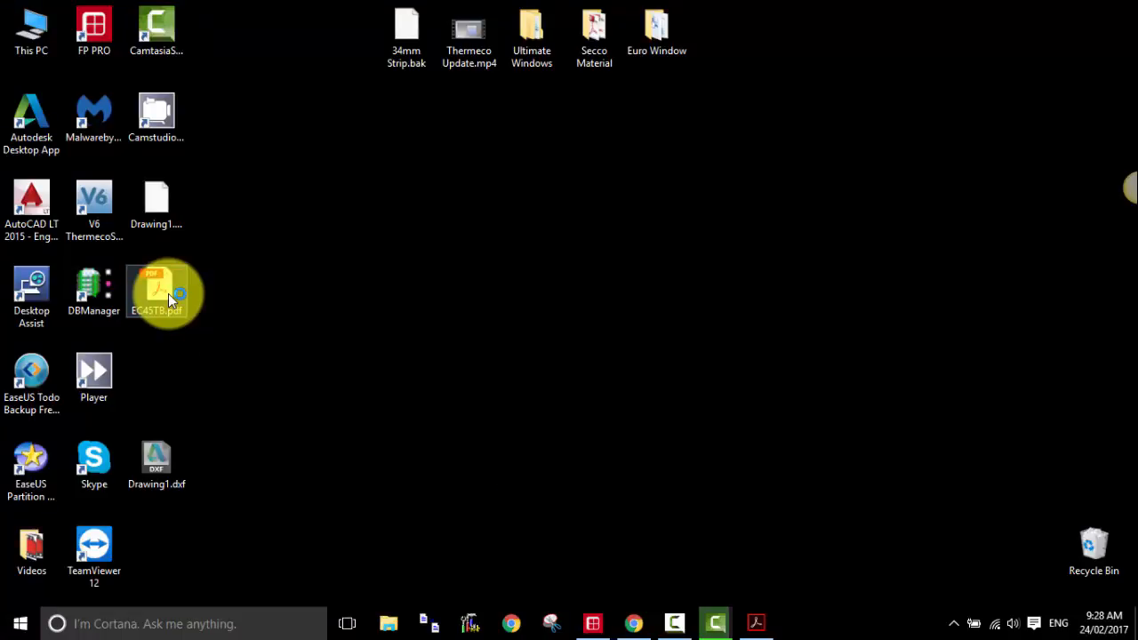
left_click(755, 621)
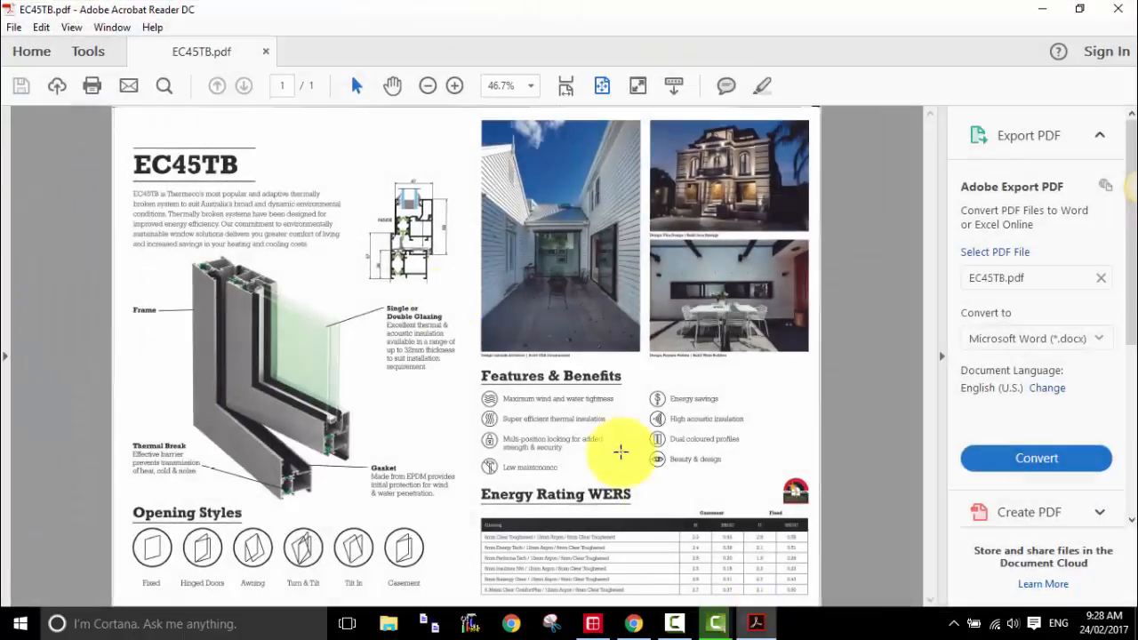
left_click(602, 88)
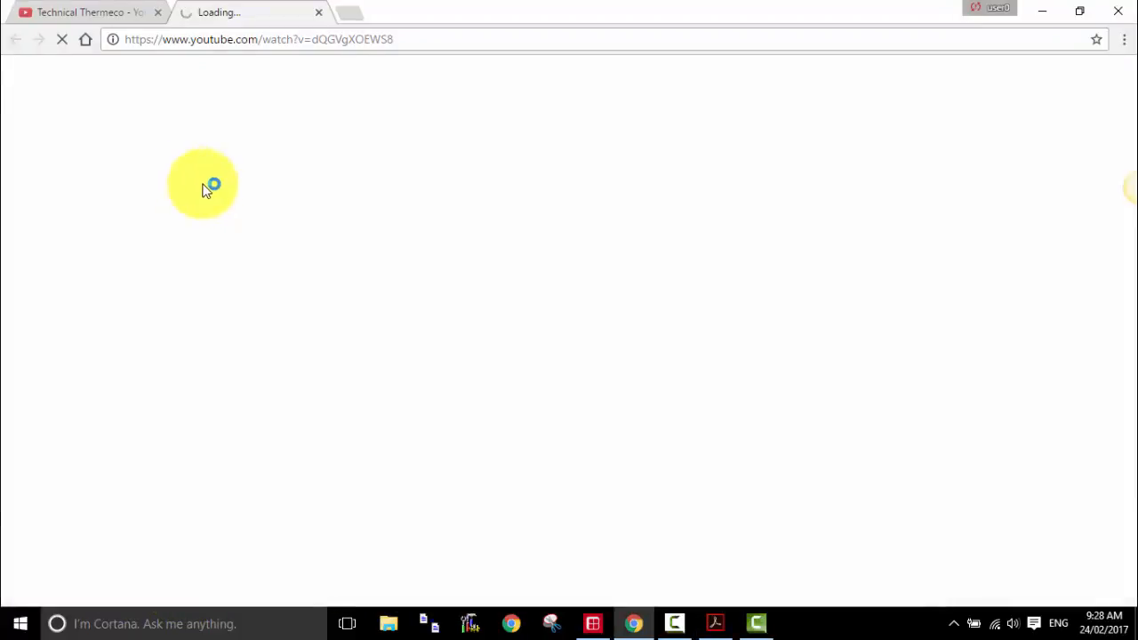
Step: Minimize the browser and the PDF brochure and switch back to the FP PRO design window
left_click(1048, 11)
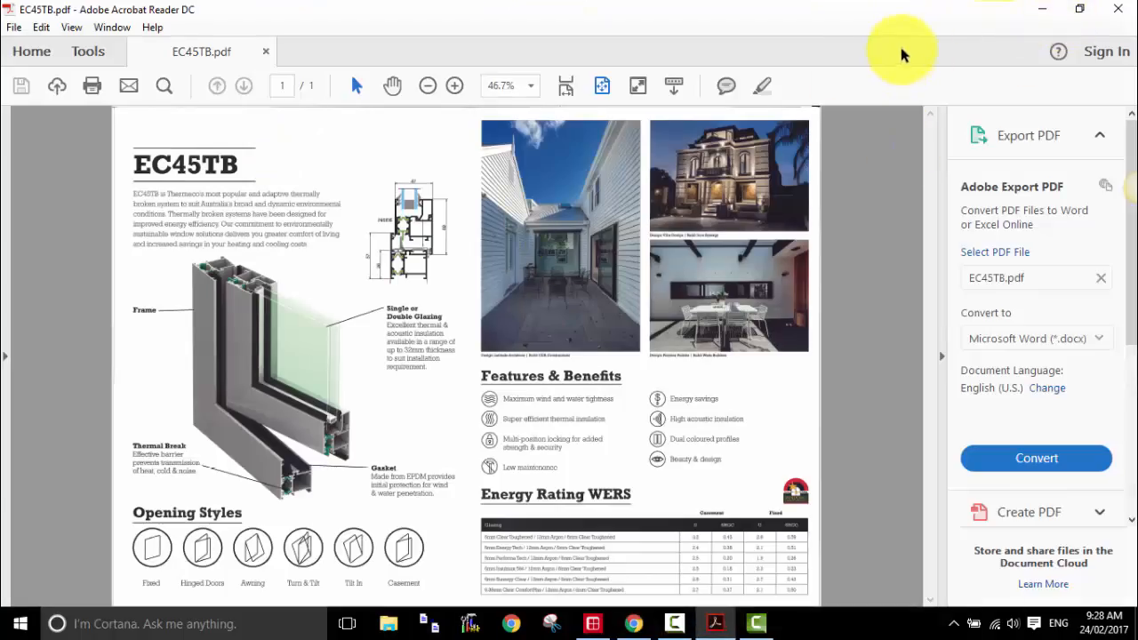
left_click(1042, 9)
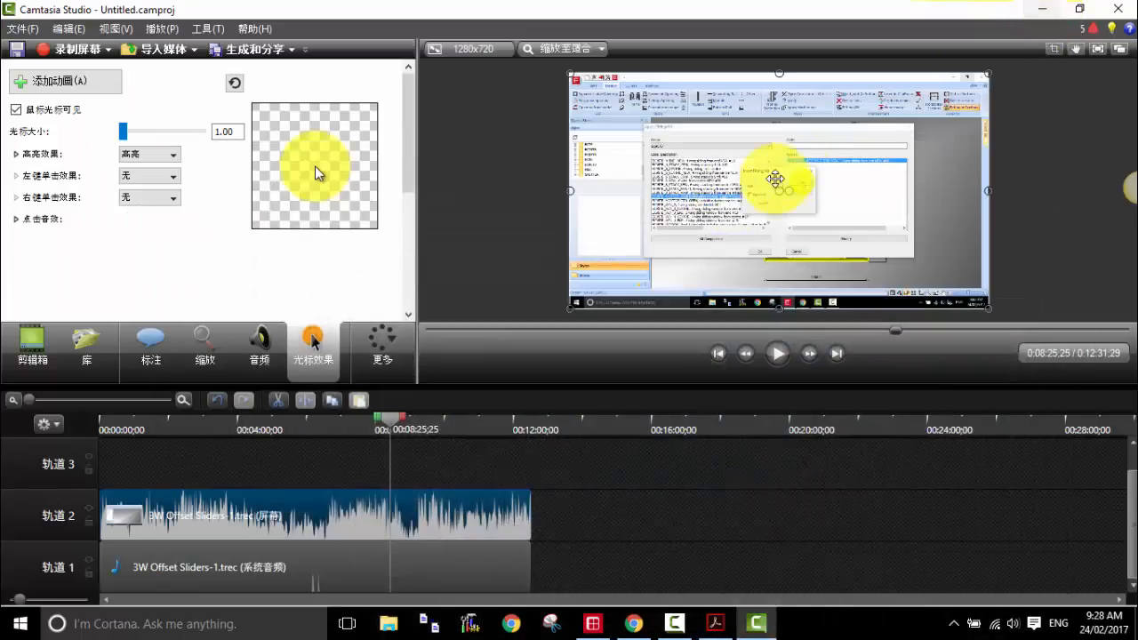
left_click(592, 623)
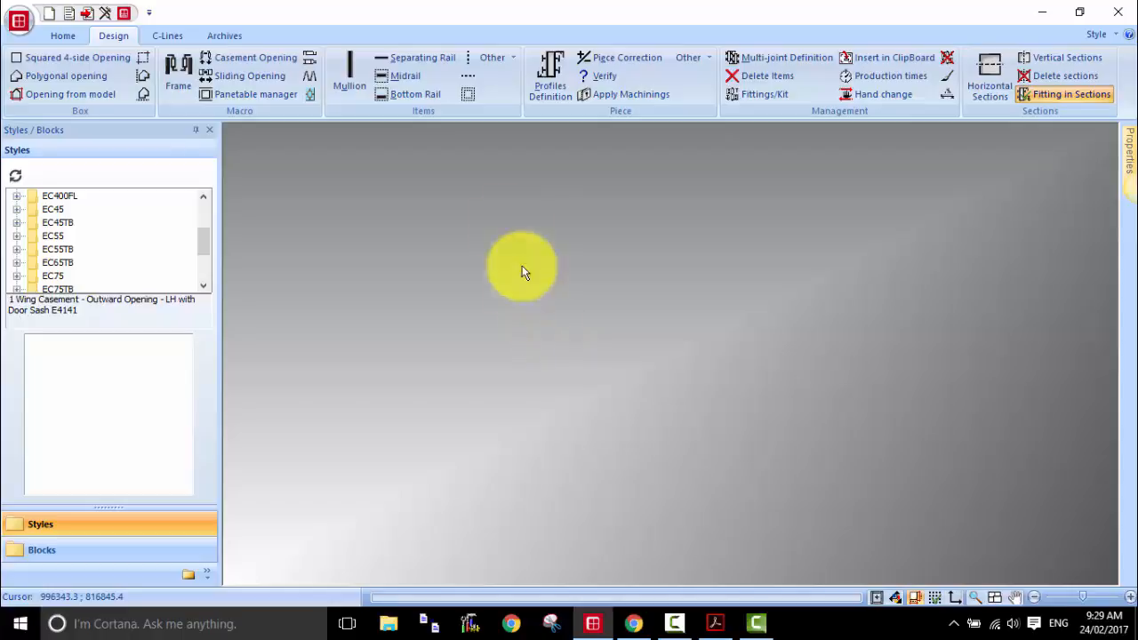
Step: Draw a squared four-side box opening and set its width to 1800 and height to 2400
left_click(80, 59)
left_click_drag(496, 291, 629, 376)
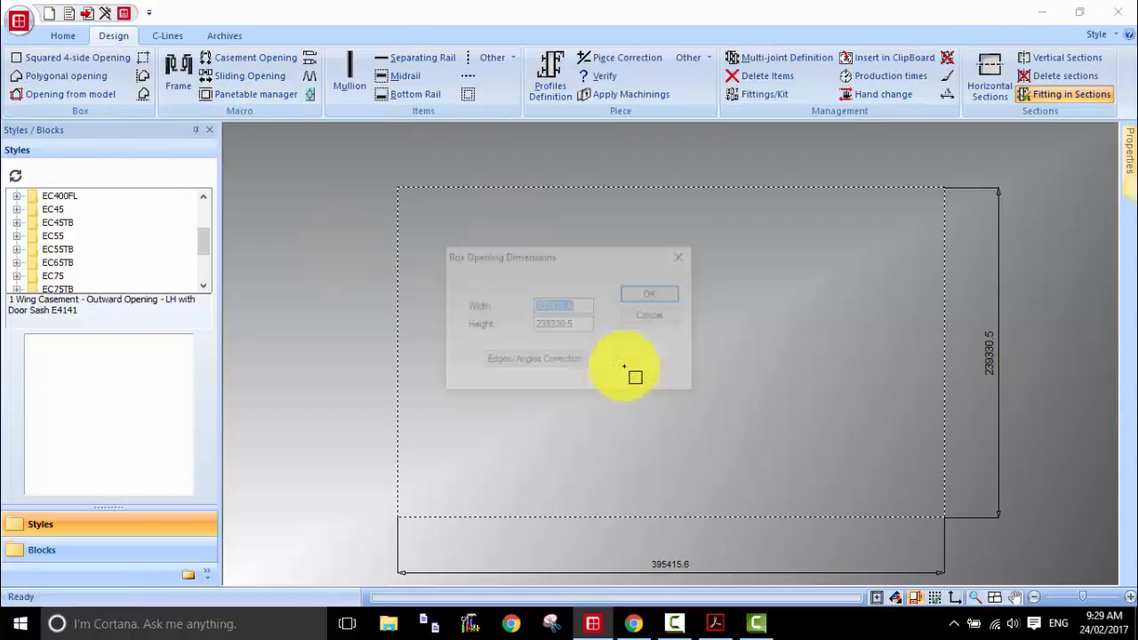
type("1800")
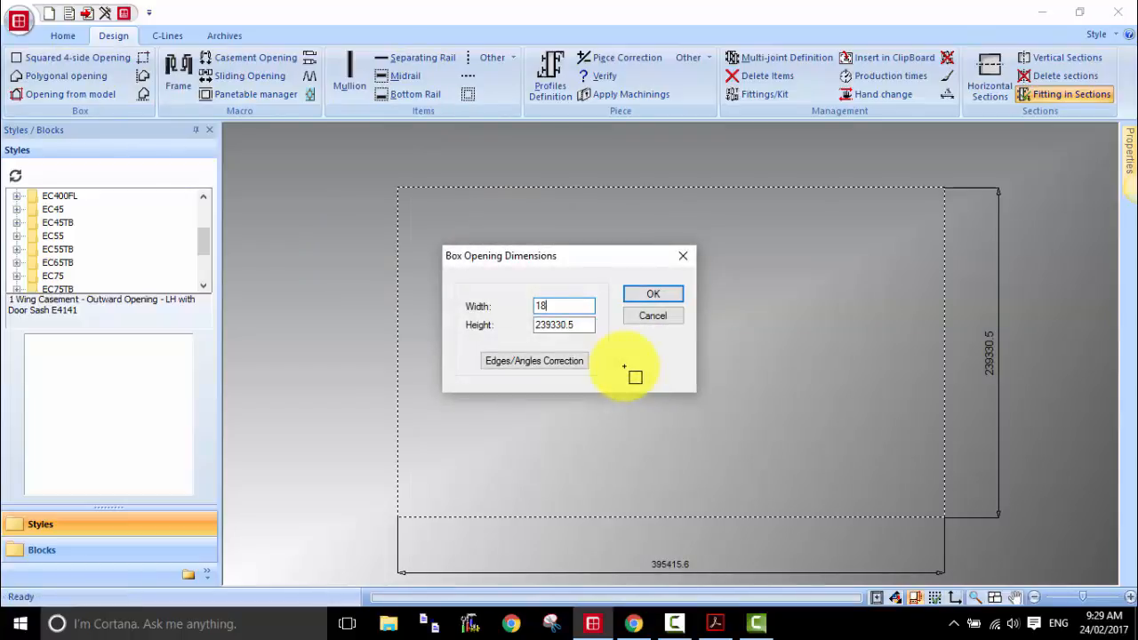
key("Tab")
type("2400")
key("Return")
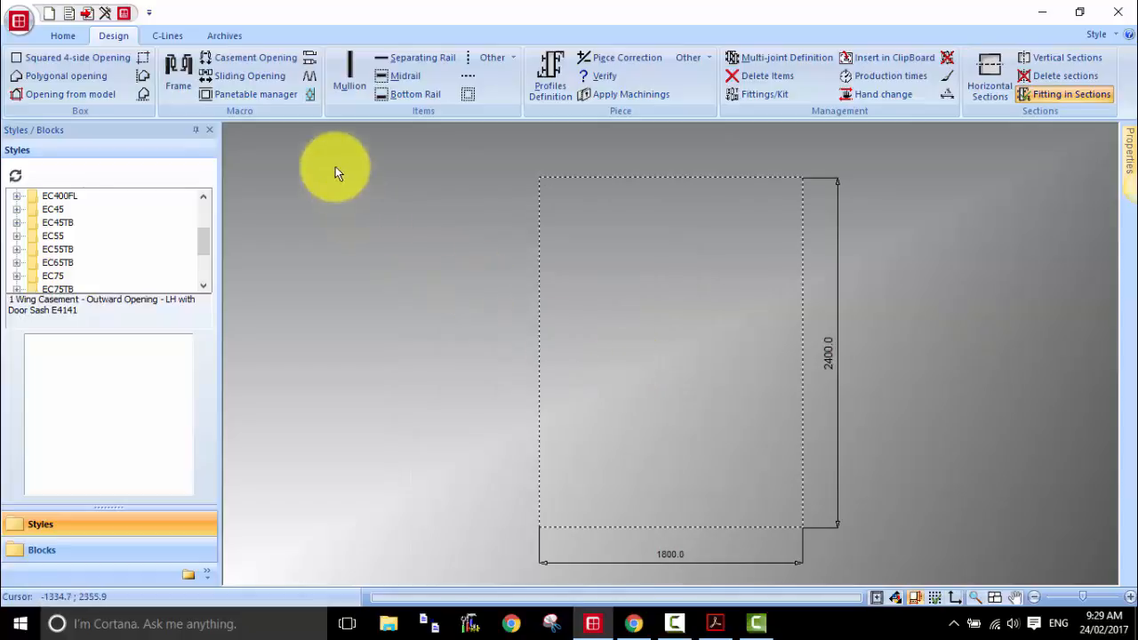
Step: Add a frame to the box with no nib and internal openings set to Open out, accepting the default insertion rule
left_click(176, 69)
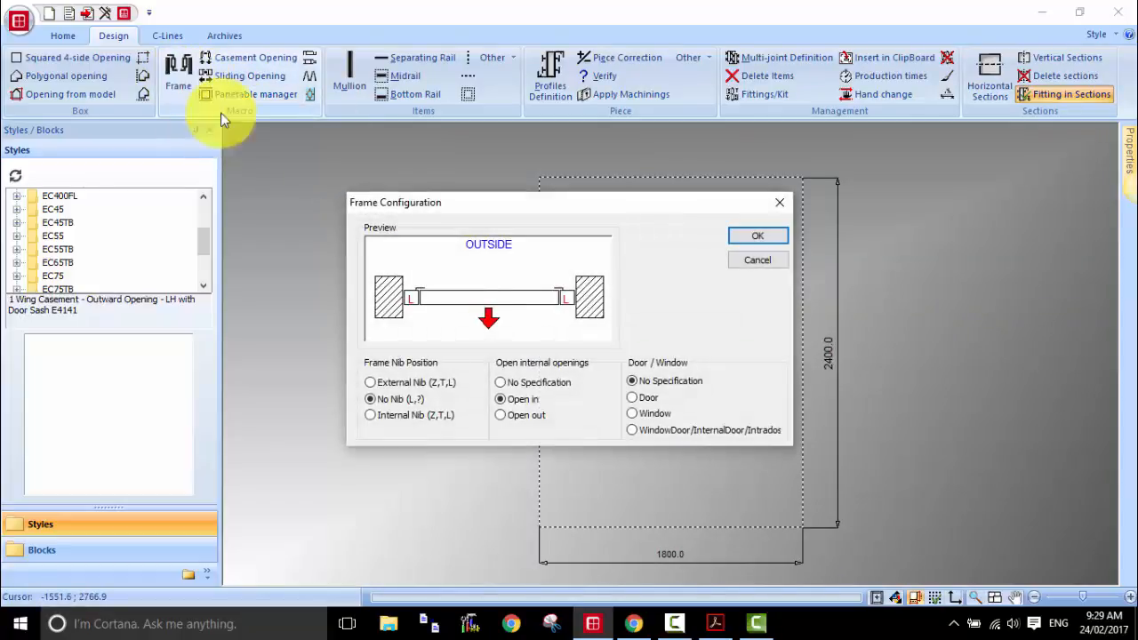
left_click(525, 416)
left_click(753, 238)
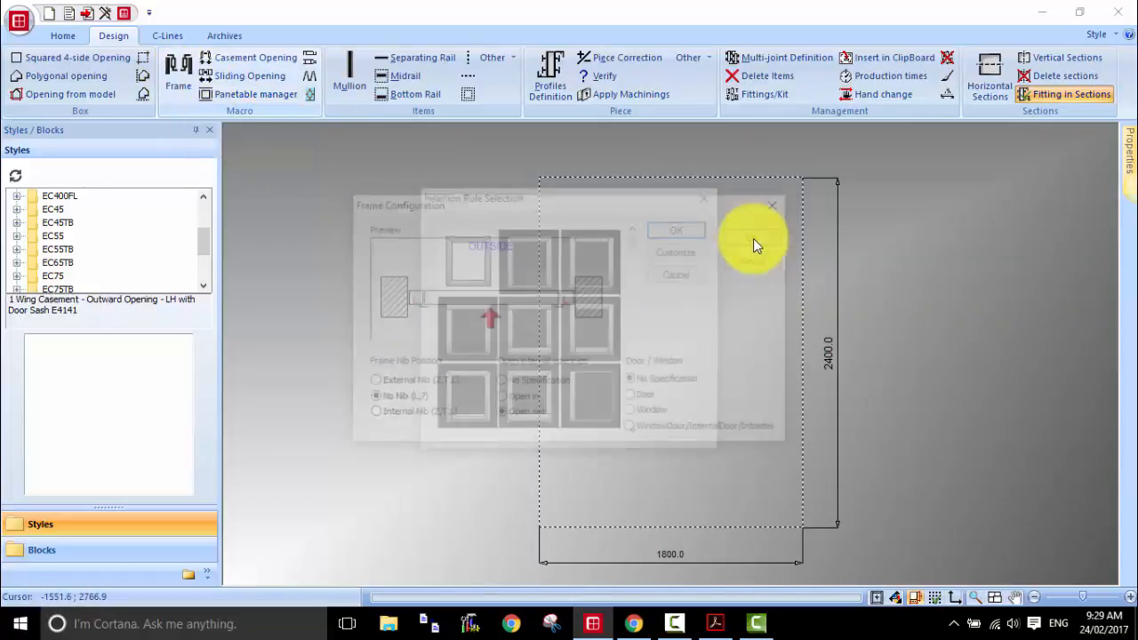
left_click(676, 233)
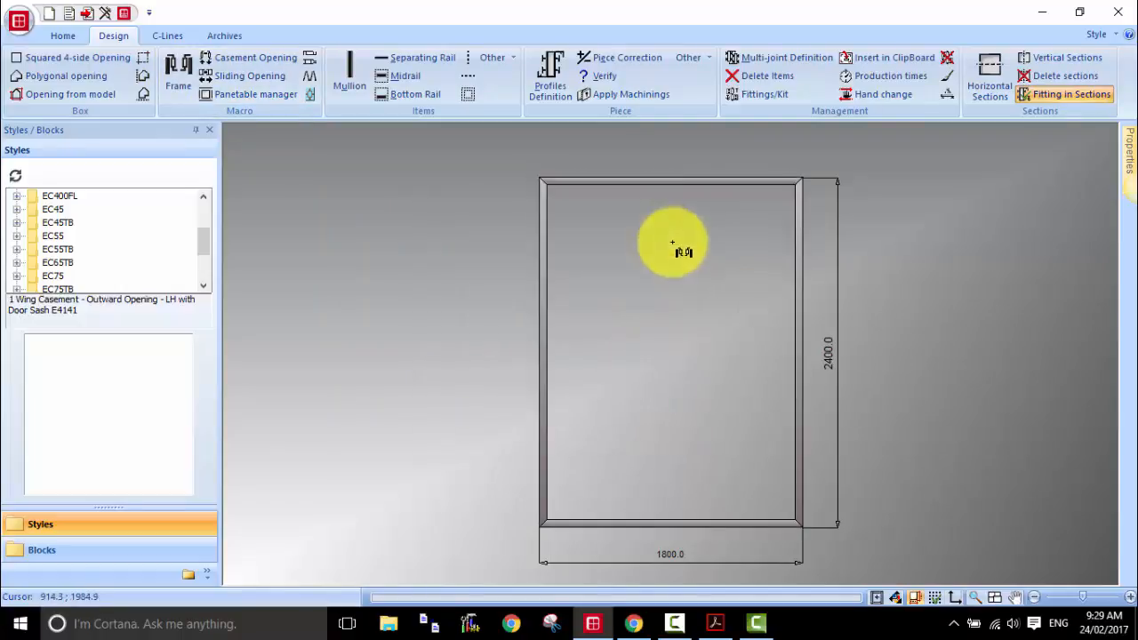
Step: Assign profile E4100 from the EC45TB series to all four pieces of the outer frame
left_click(551, 73)
left_click(590, 188)
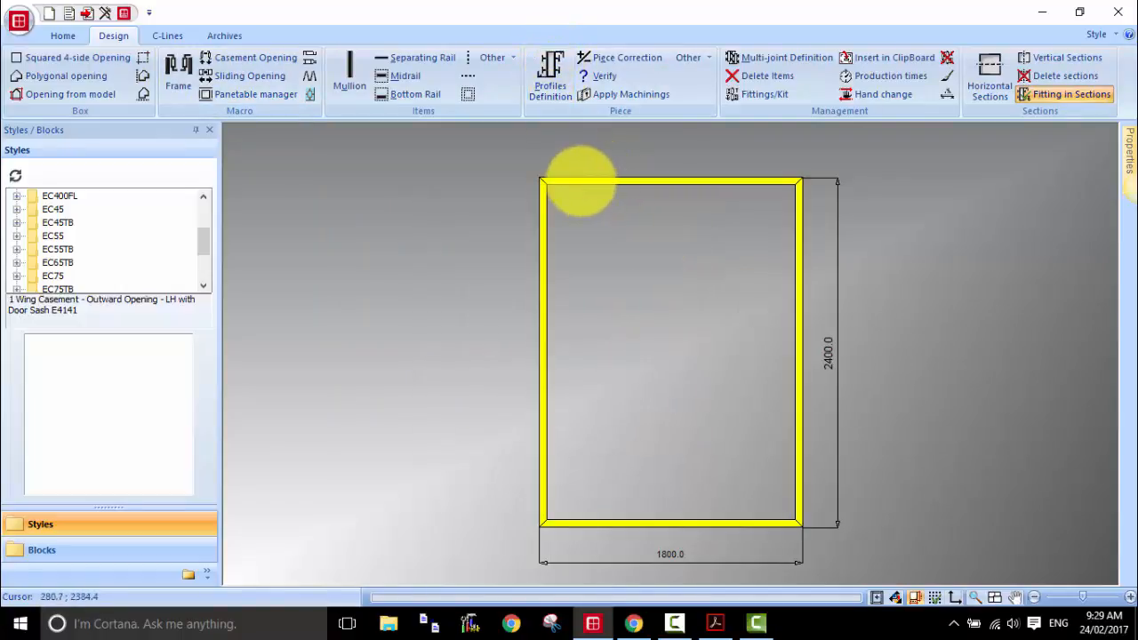
right_click(582, 184)
left_click(625, 189)
left_click(500, 152)
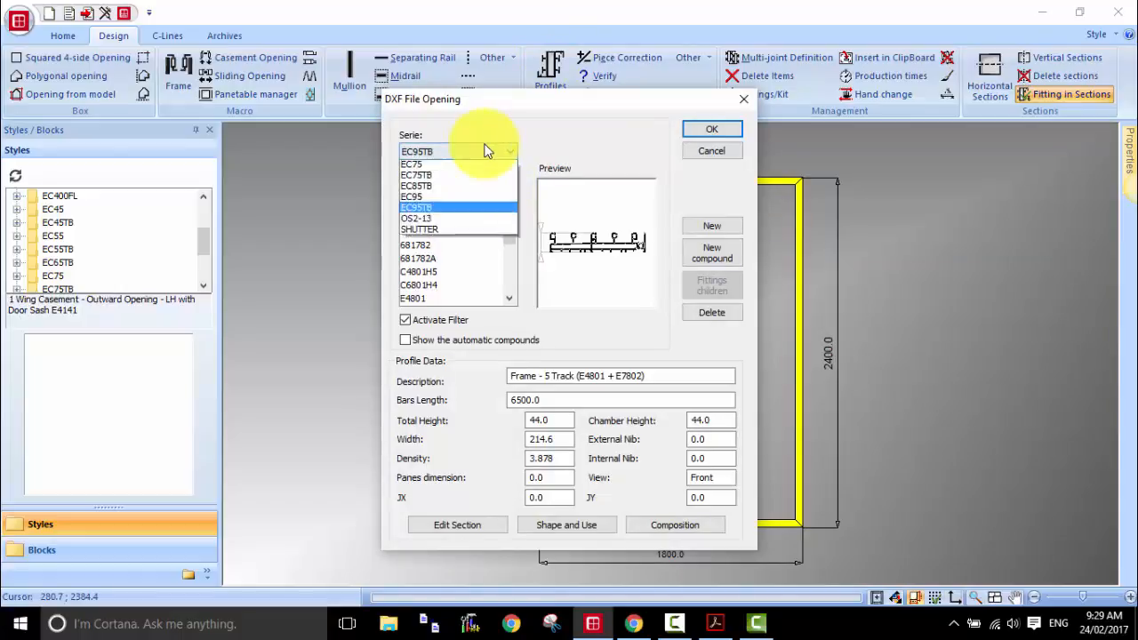
left_click(427, 244)
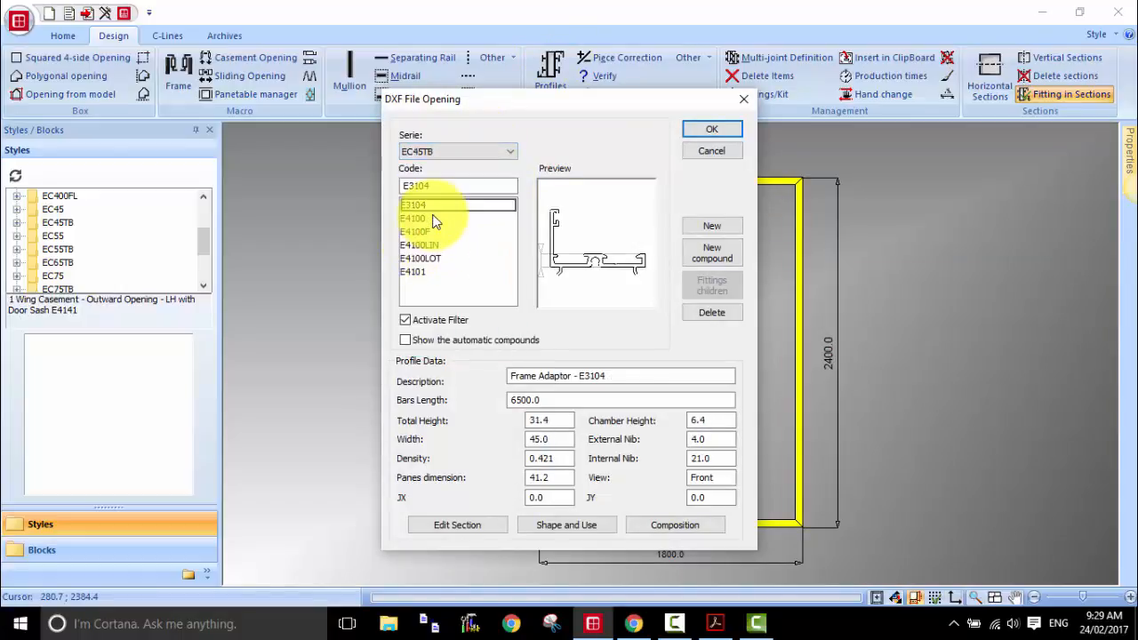
left_click(425, 218)
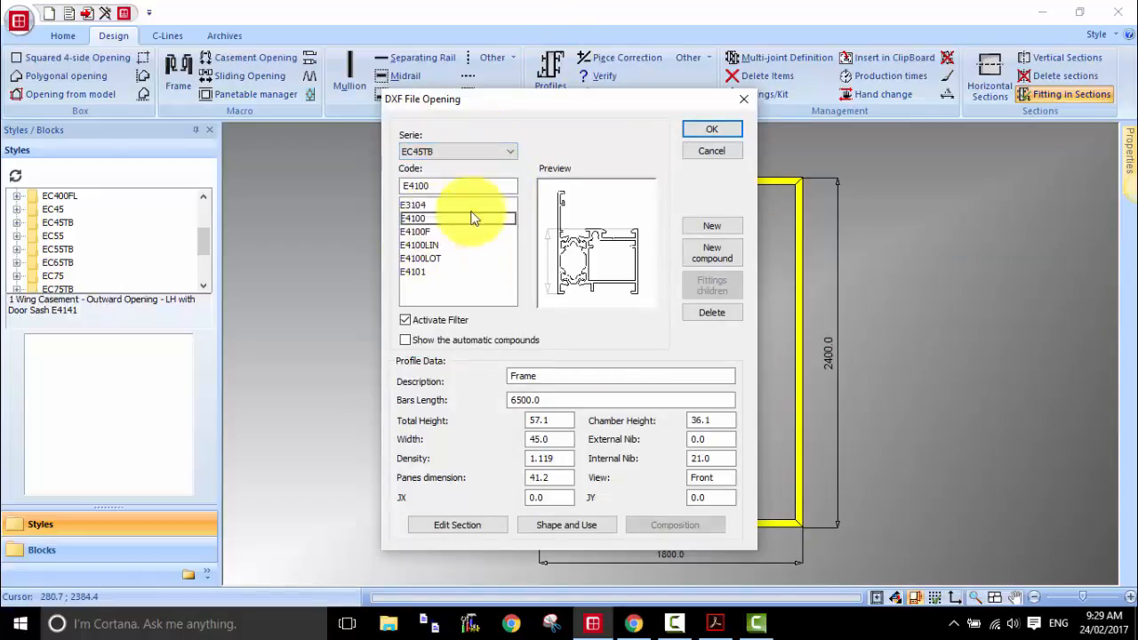
left_click(699, 130)
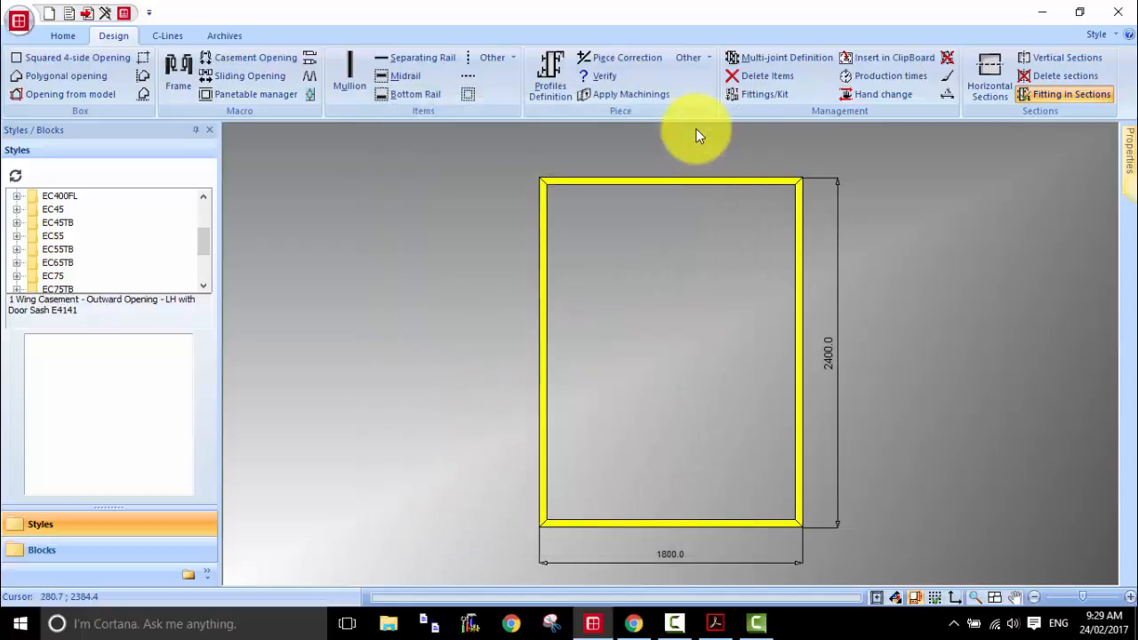
Step: Insert a centre-aligned mullion by free insertion, 1000 from the frame's lower-left corner
left_click(358, 82)
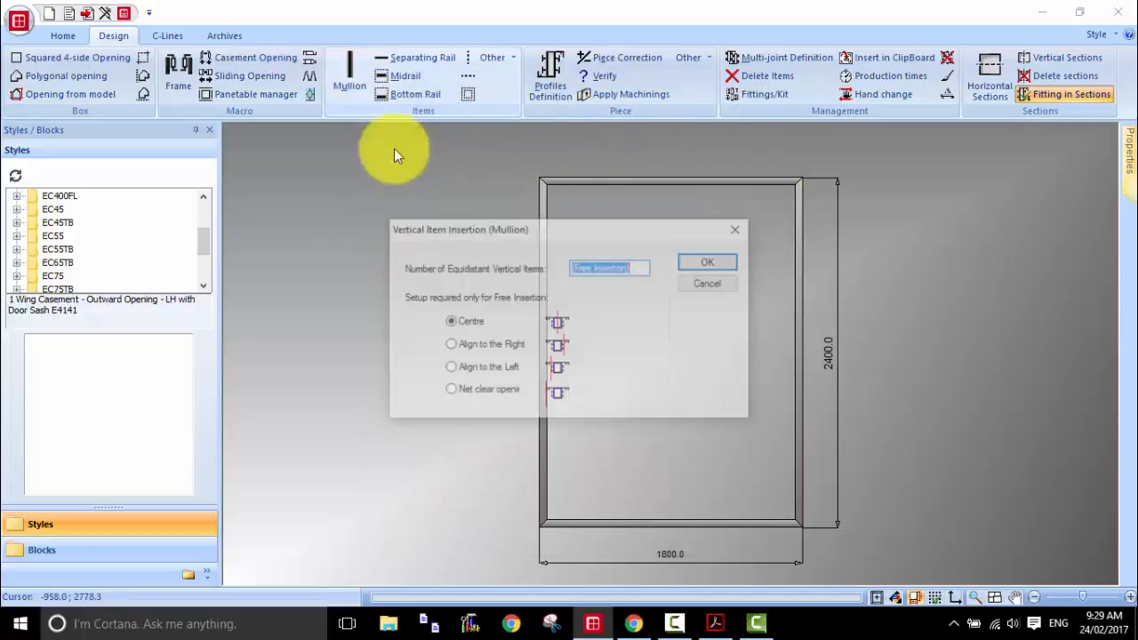
left_click(722, 264)
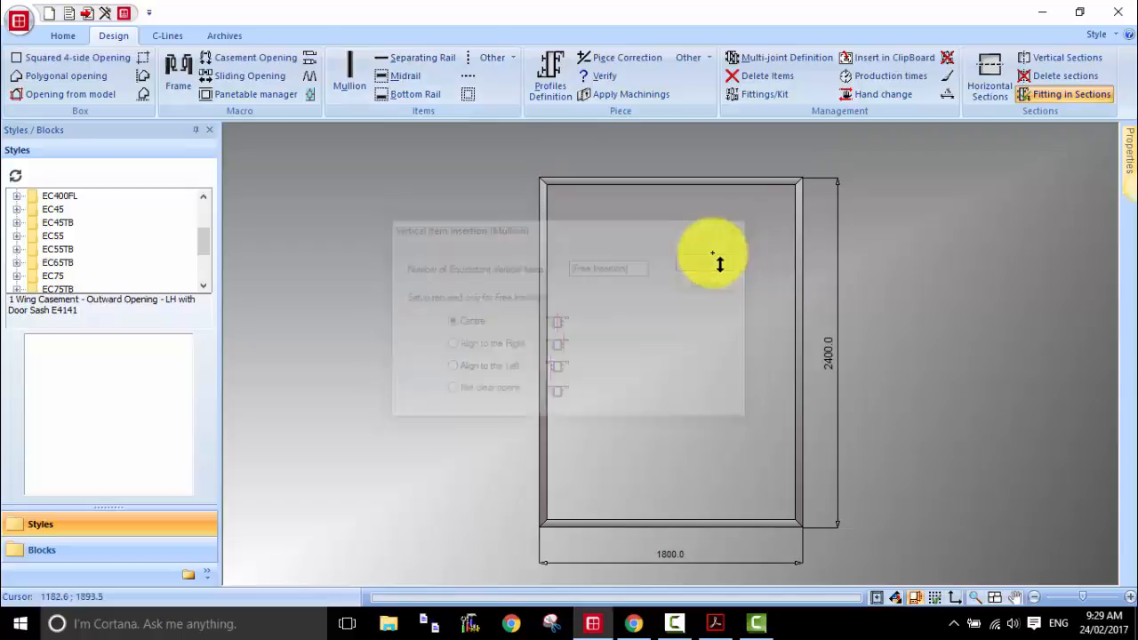
left_click(541, 524)
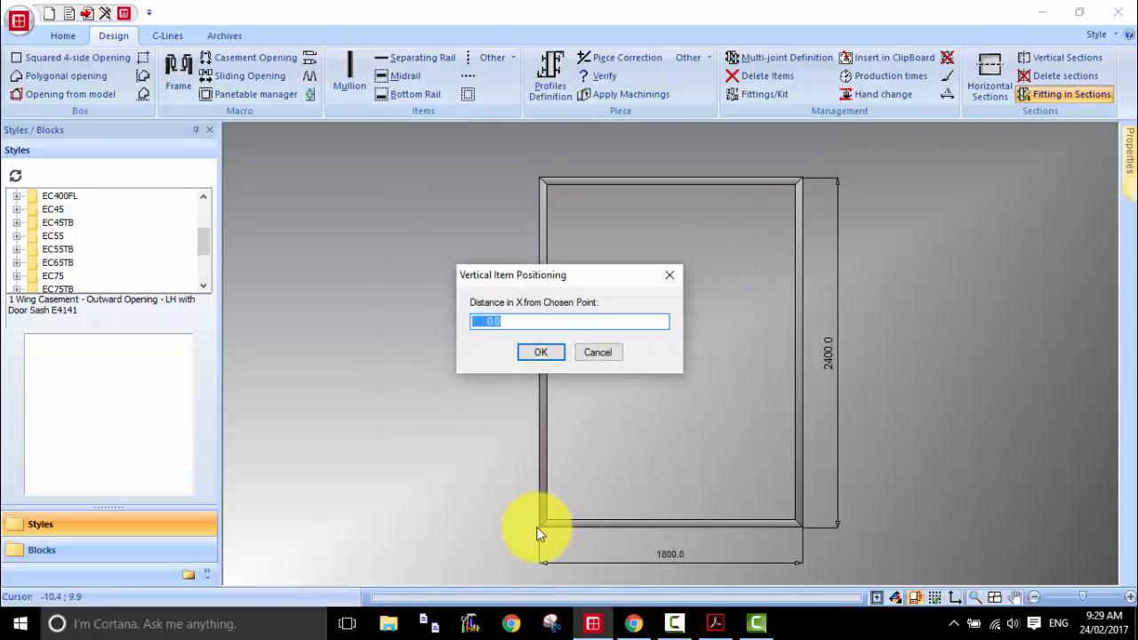
type("1000.")
key("Return")
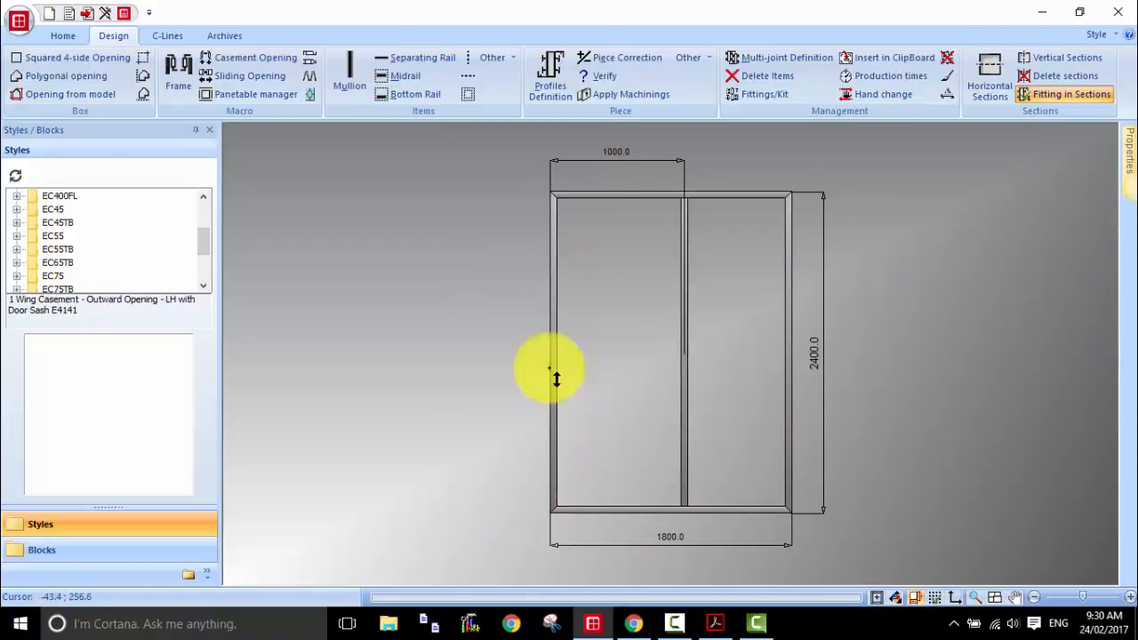
Step: Assign the heavy-duty mullion profile E4112 from the EC45TB series to the mullion
left_click(557, 80)
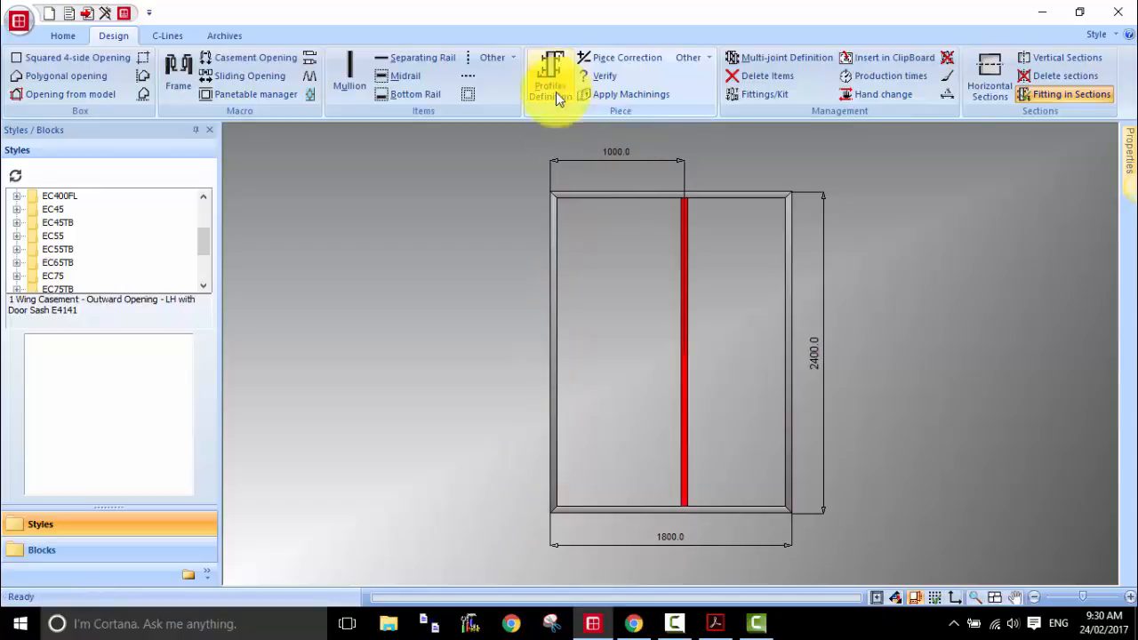
left_click(684, 281)
left_click(738, 291)
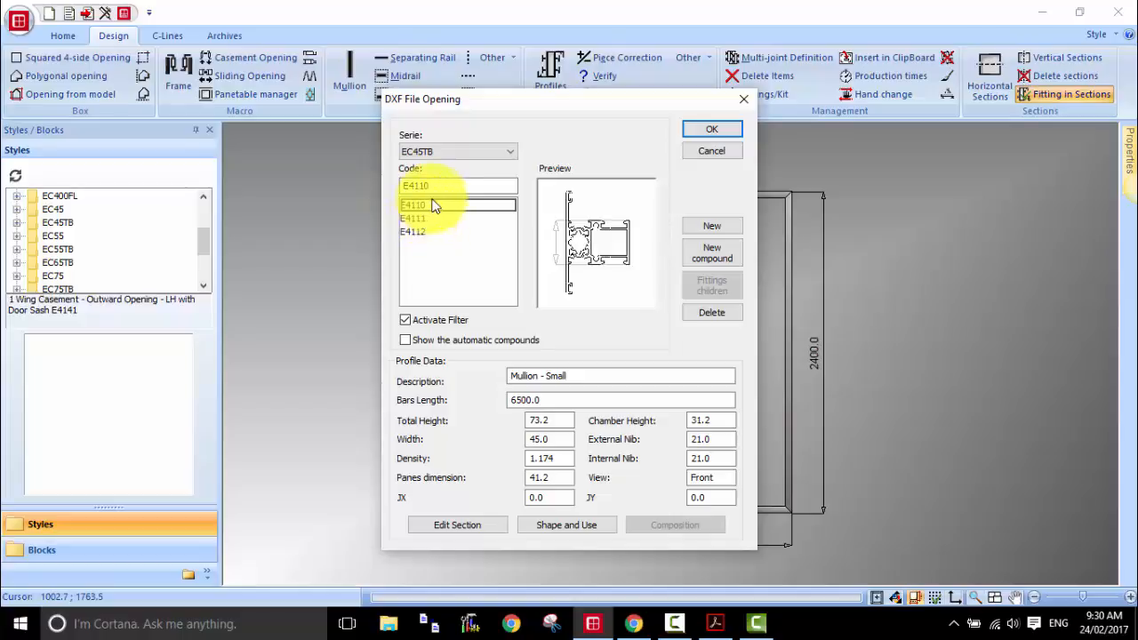
left_click(428, 232)
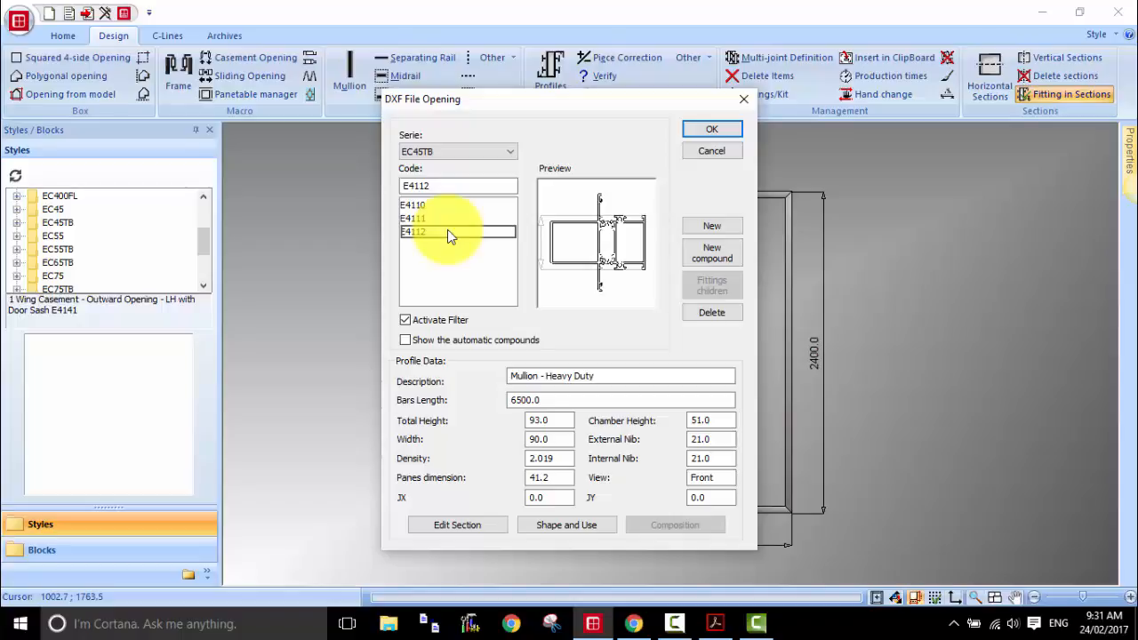
left_click(706, 128)
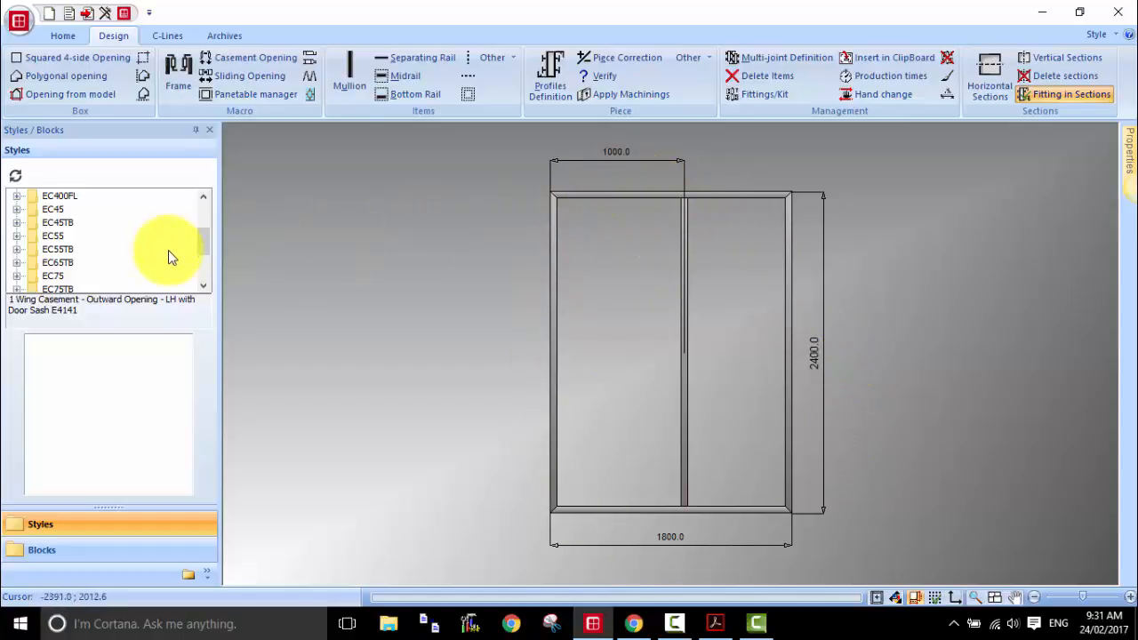
Step: Insert the EC45TB block 1W OS CASE OUT RH HNDL.BLK into the opening left of the mullion
left_click(70, 550)
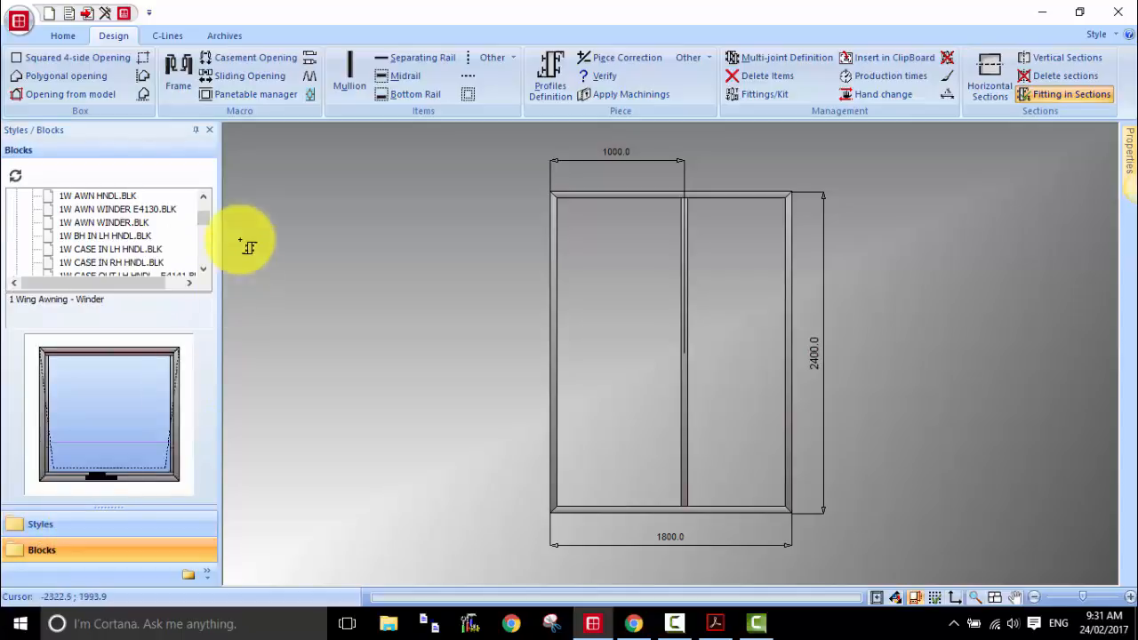
scroll(204, 212, "up", 5)
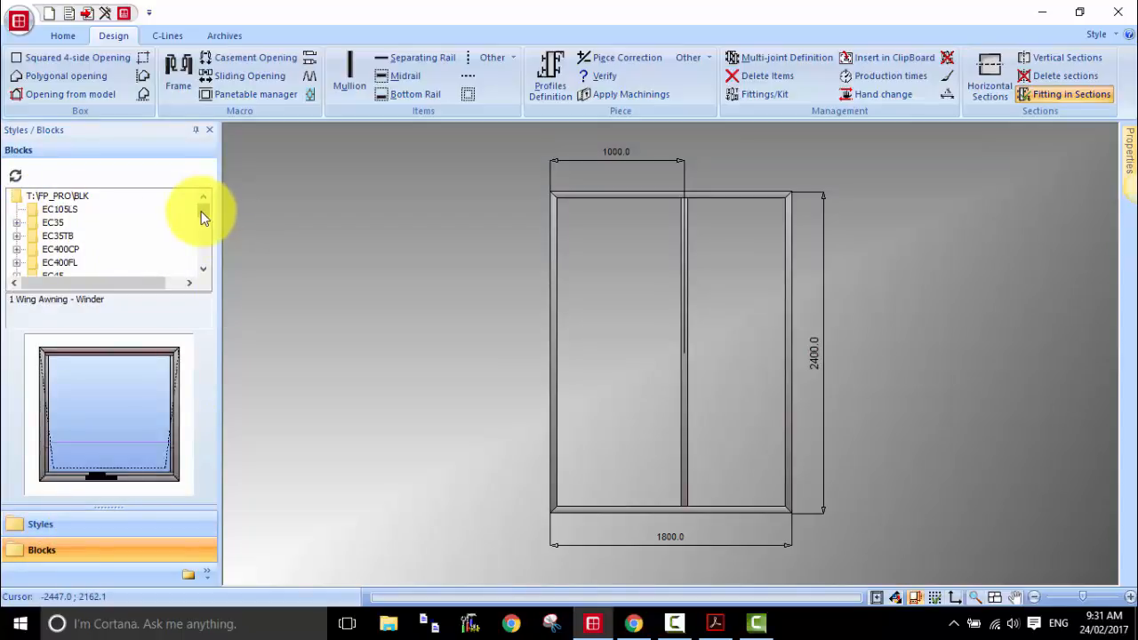
scroll(197, 215, "down", 2)
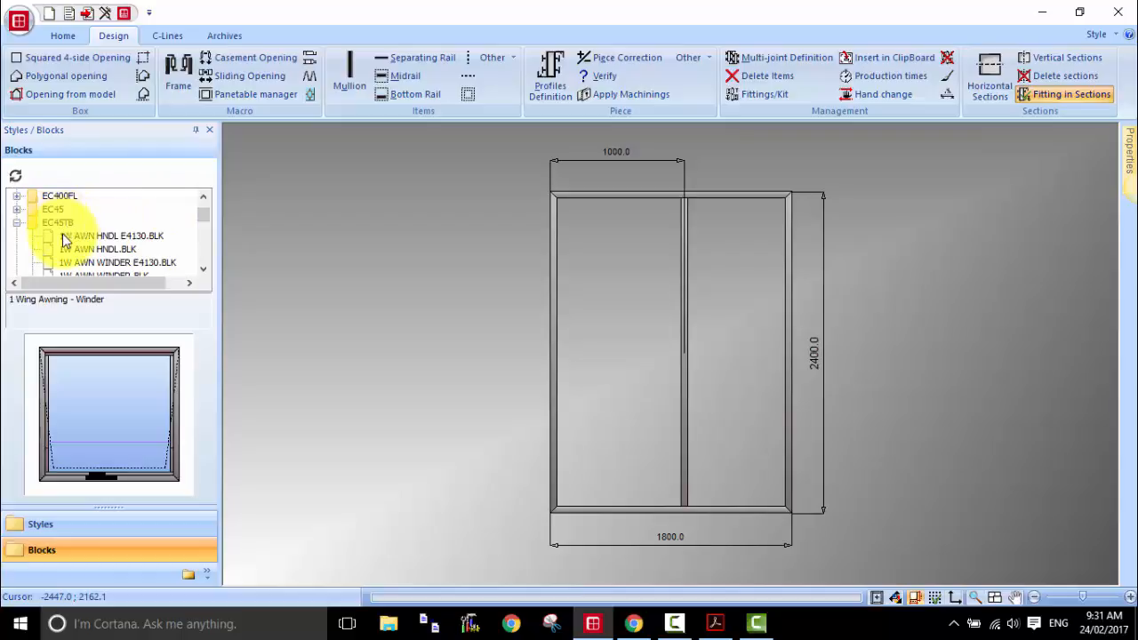
scroll(201, 220, "down", 1)
scroll(201, 216, "down", 5)
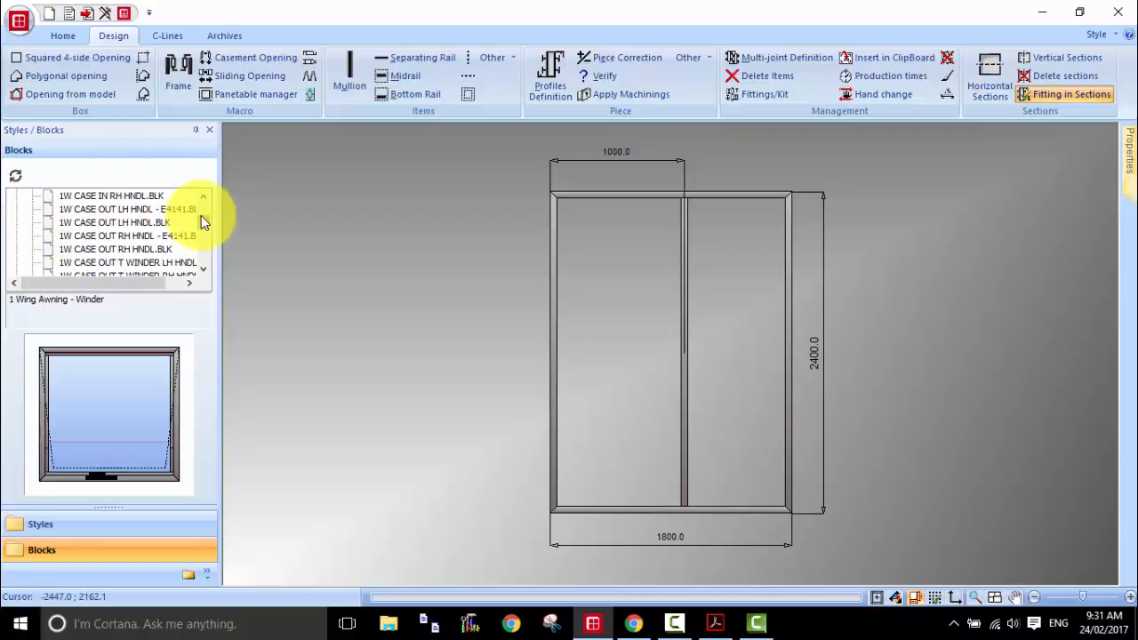
scroll(201, 216, "down", 1)
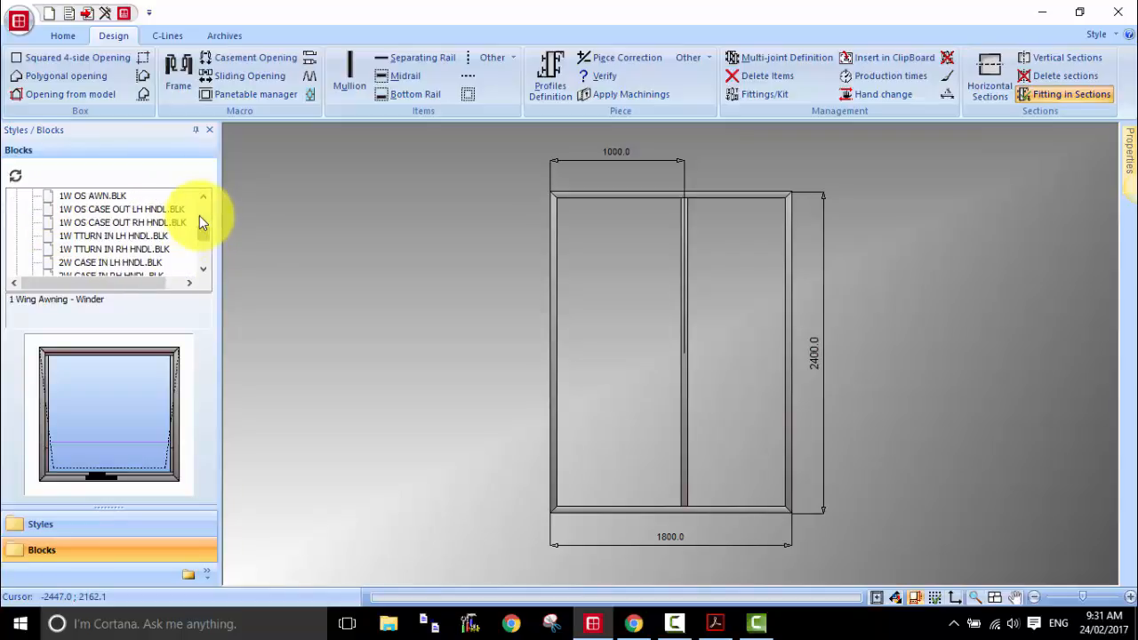
left_click(138, 209)
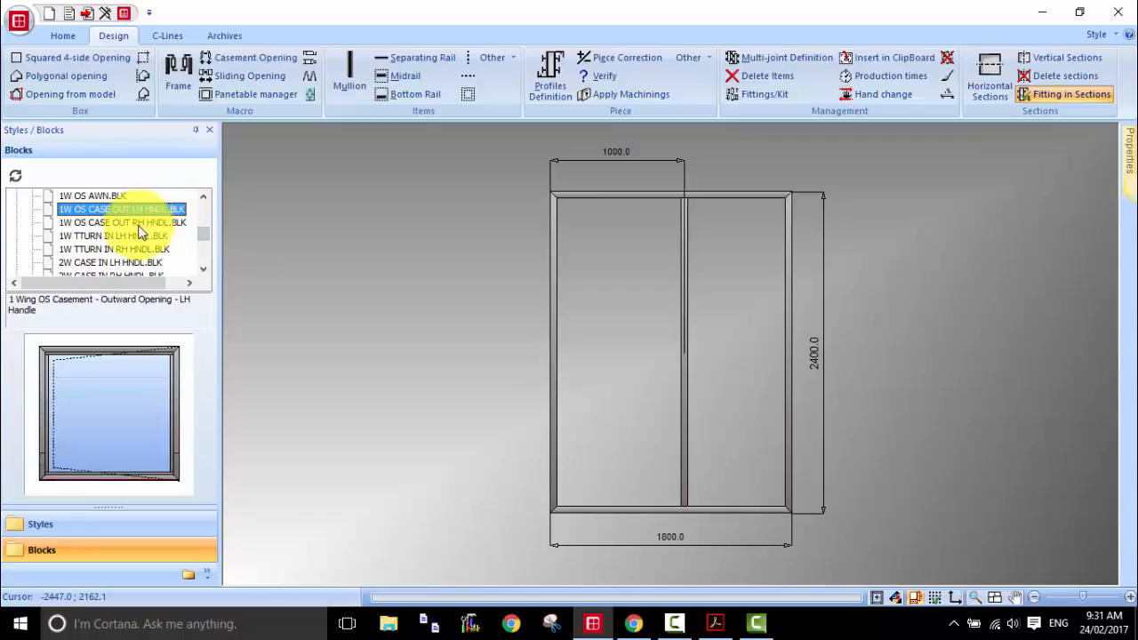
left_click(143, 223)
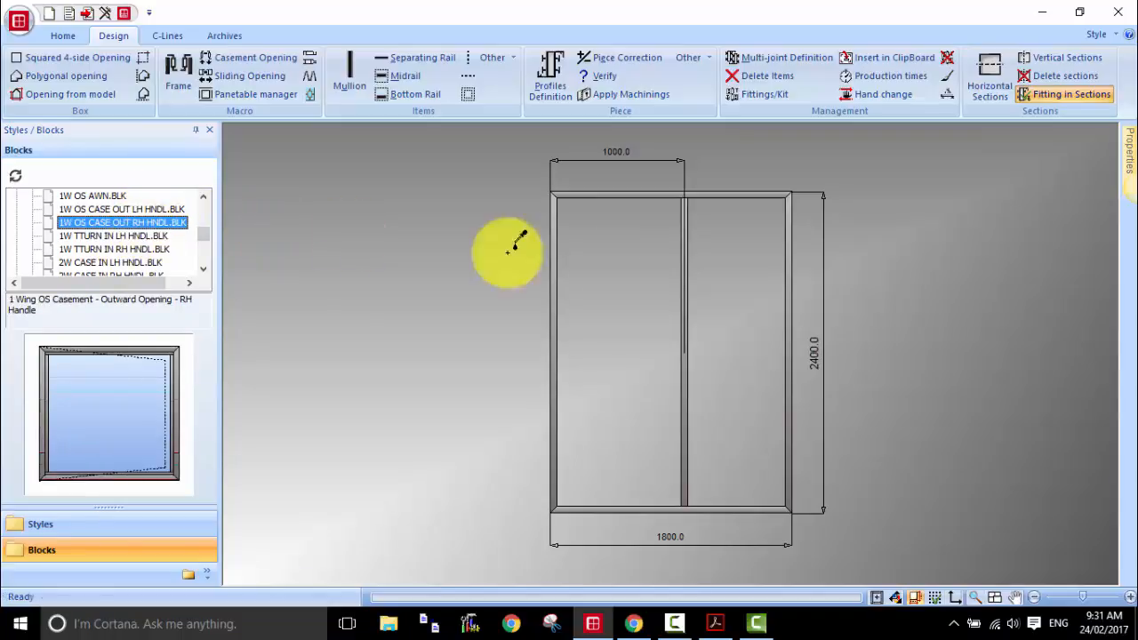
left_click(626, 290)
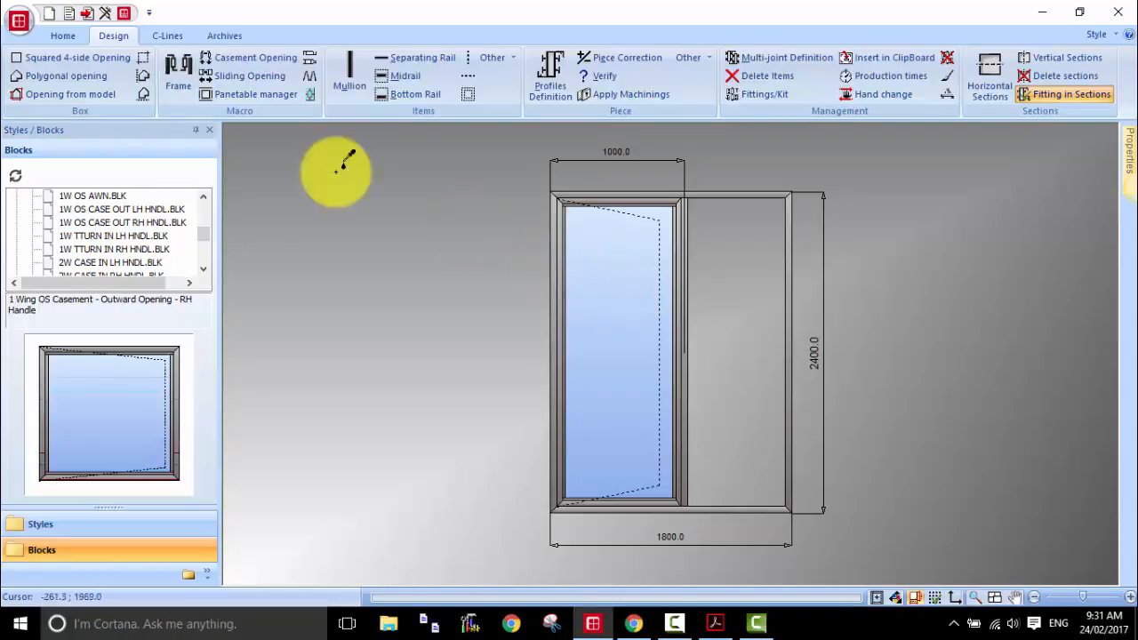
Step: Fill the opening right of the mullion with Glazing bead / Glass, using the insertion rule with full-width horizontal beads
left_click(247, 94)
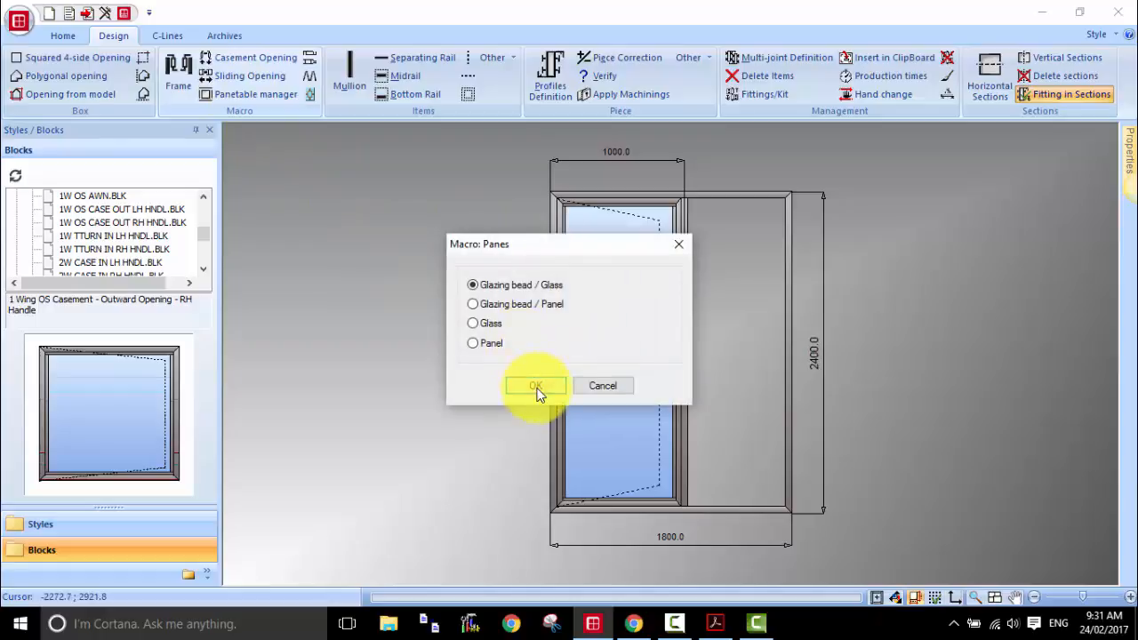
left_click(537, 384)
left_click(527, 240)
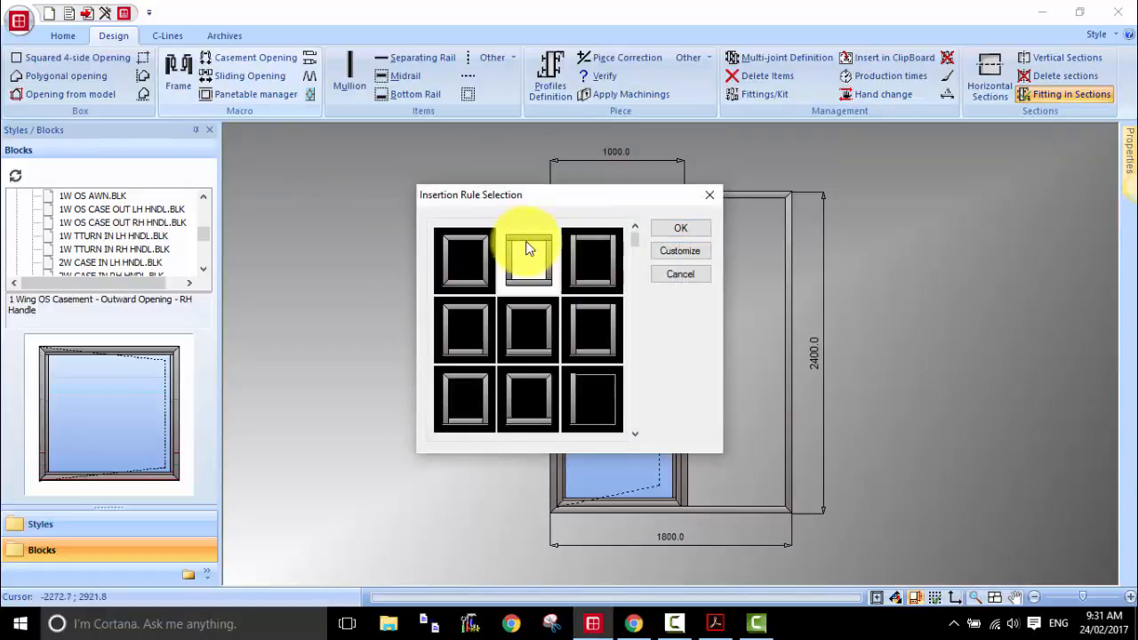
left_click(683, 231)
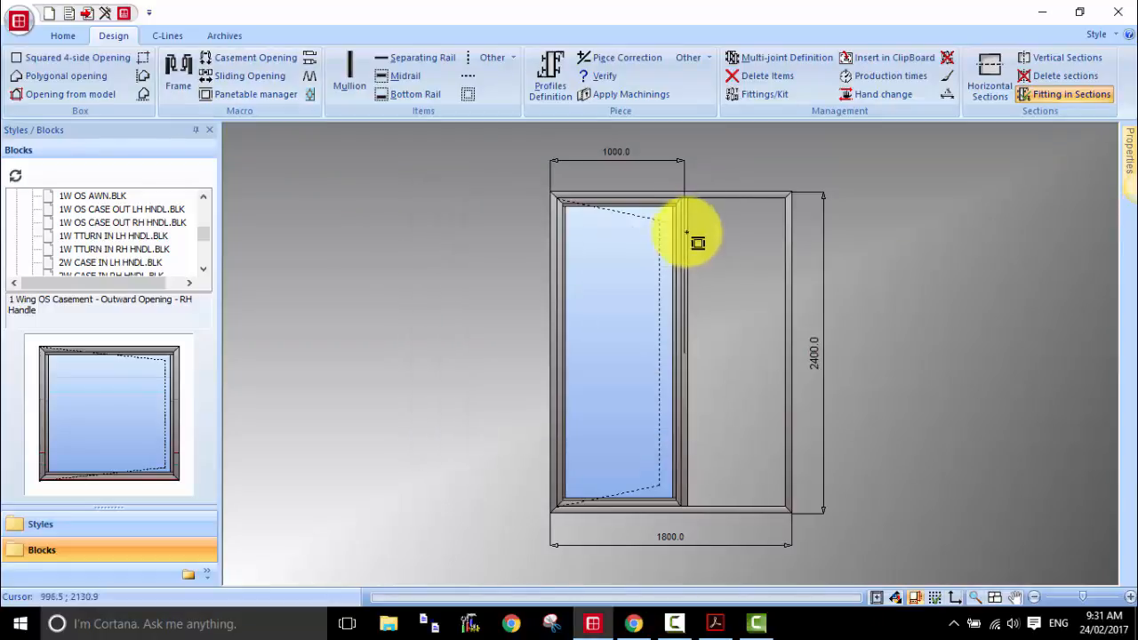
left_click(742, 331)
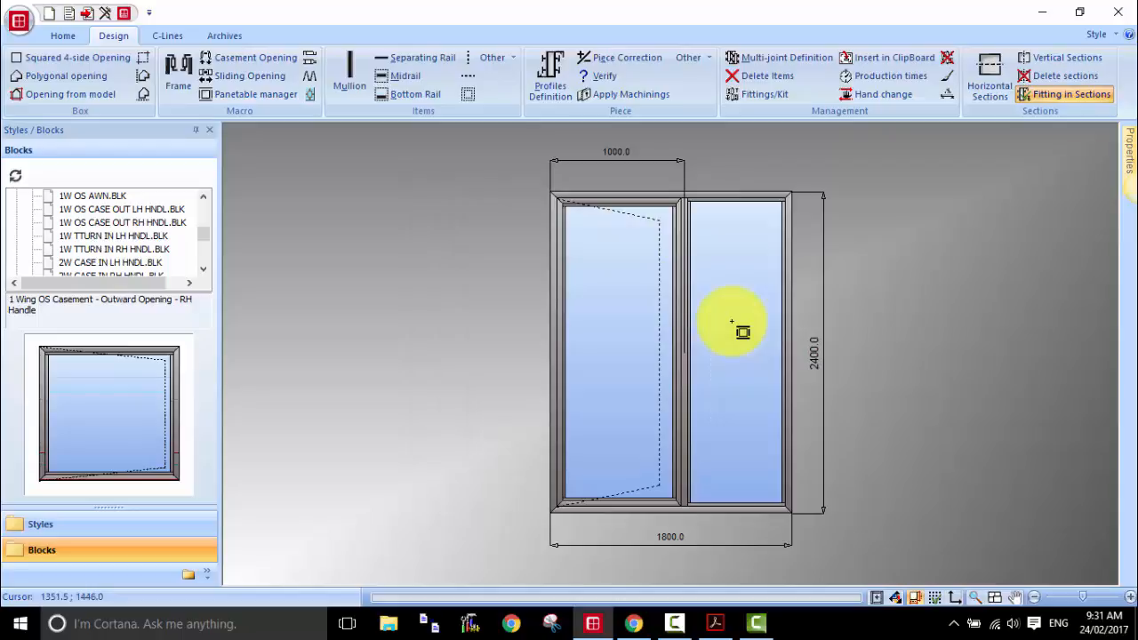
Step: Define the right pane's glass as 04CT1204CT with the EC45TB_SILICON+BEAD pane table
left_click(561, 97)
left_click(747, 304)
left_click(770, 303)
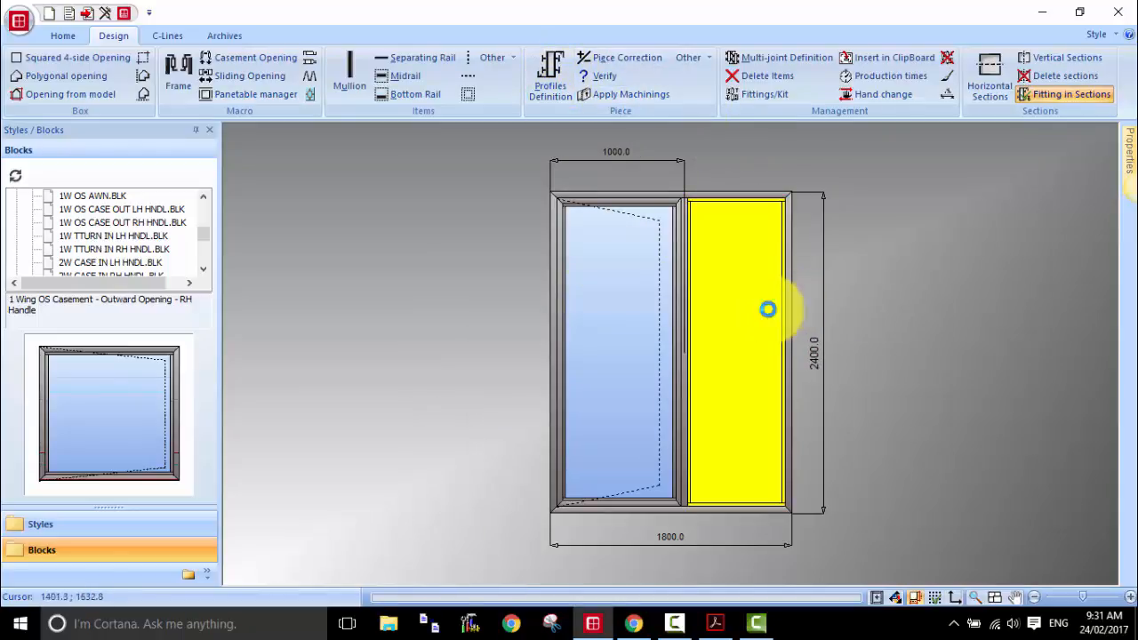
left_click(433, 174)
left_click(467, 526)
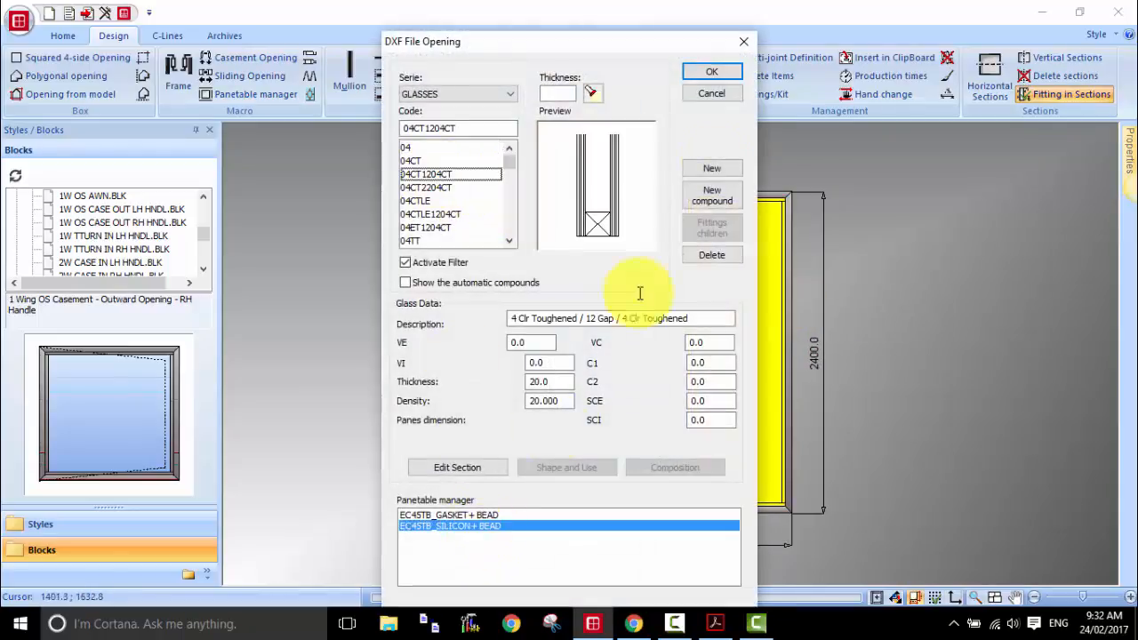
left_click(778, 195)
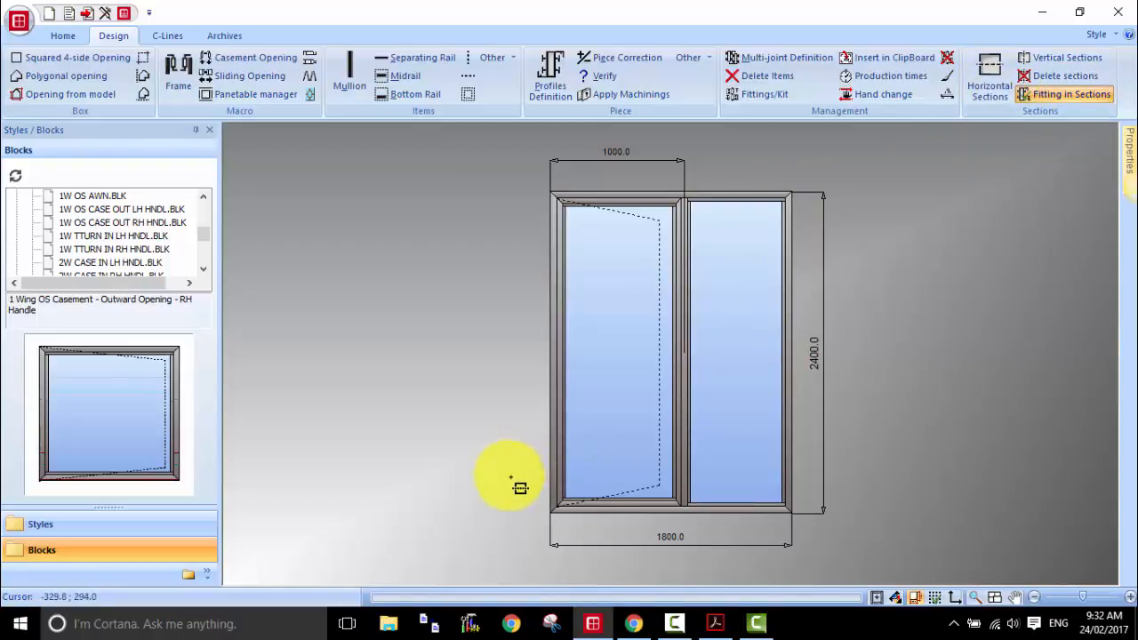
Step: Cut a horizontal section through both panes about 290 above the bottom edge, inspect it and close it without saving changes
left_click(814, 474)
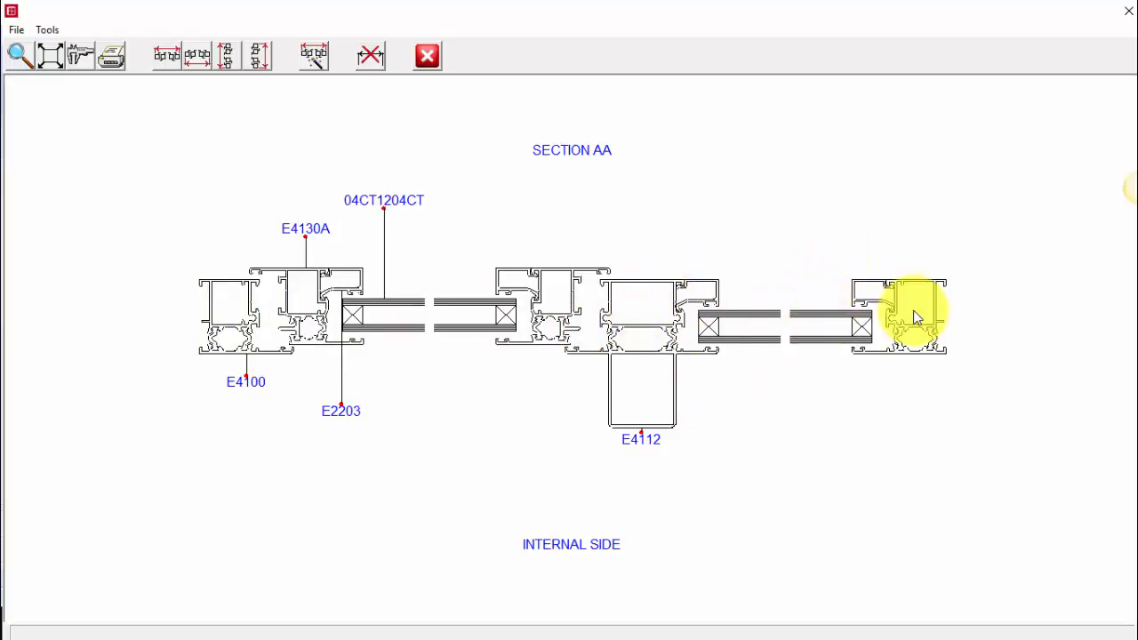
key("Escape")
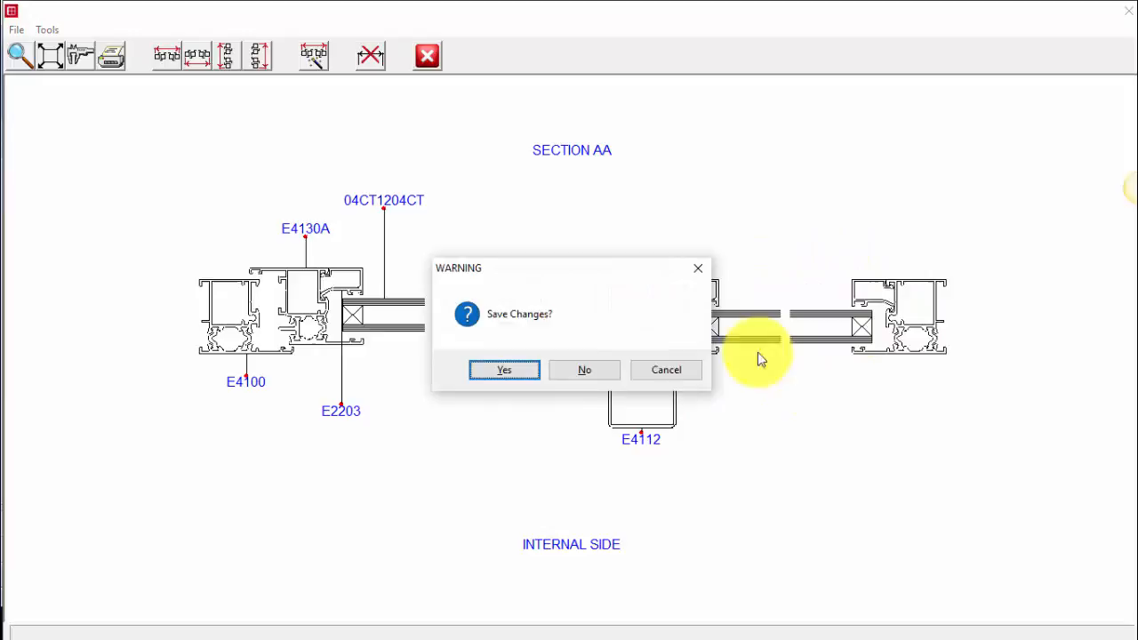
left_click(584, 371)
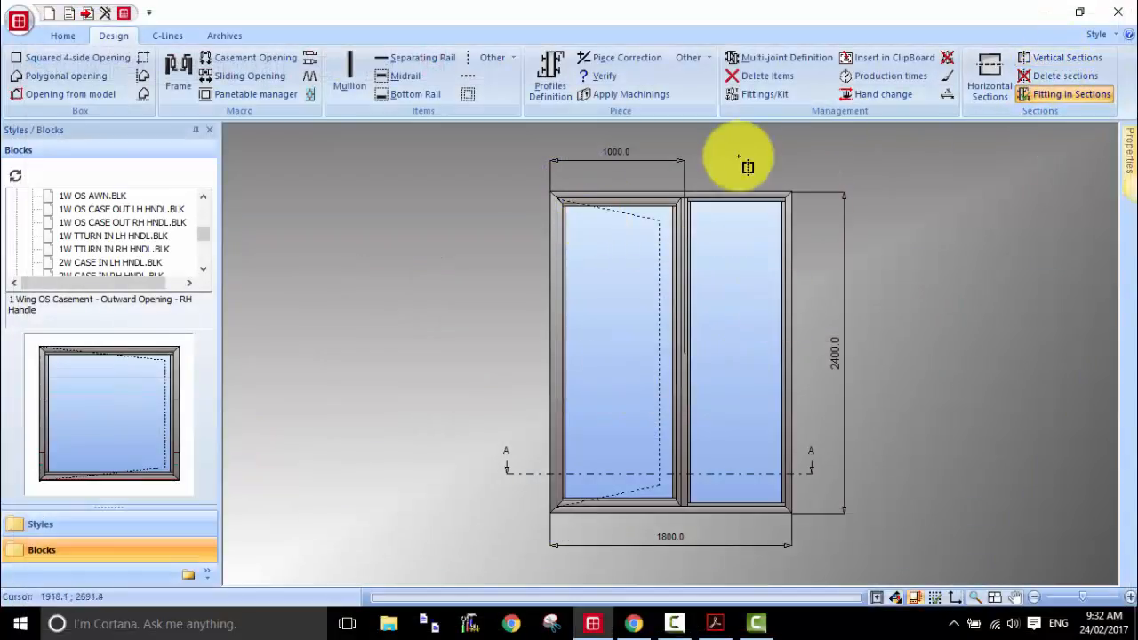
Step: Cut a vertical section through the left casement from above the head to below the sill, and close it without saving changes
left_click(609, 180)
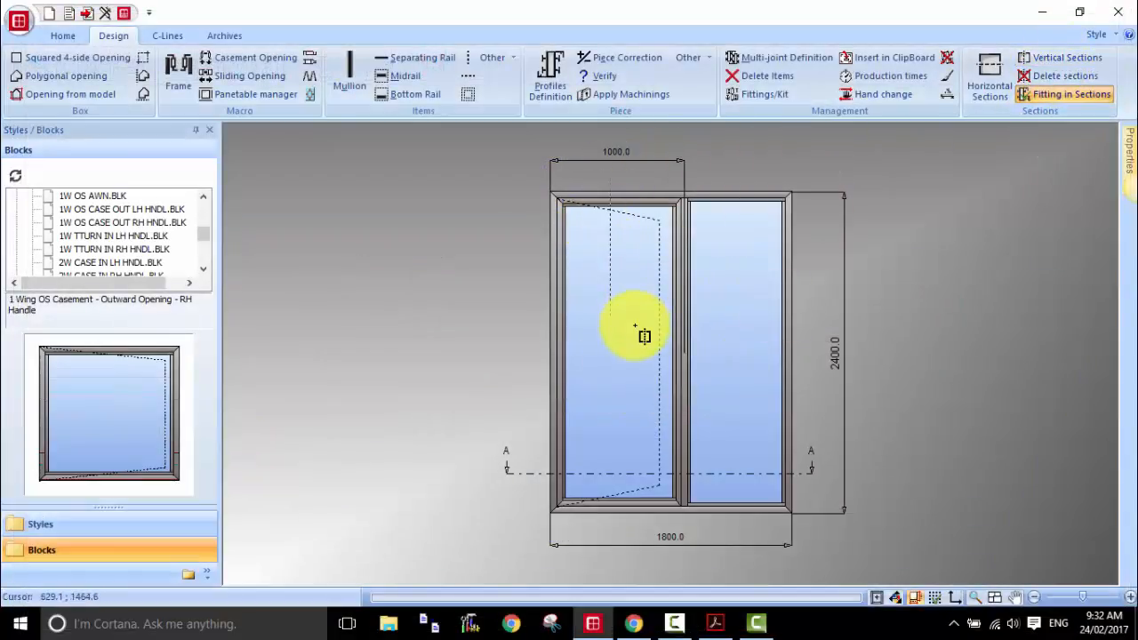
left_click(620, 536)
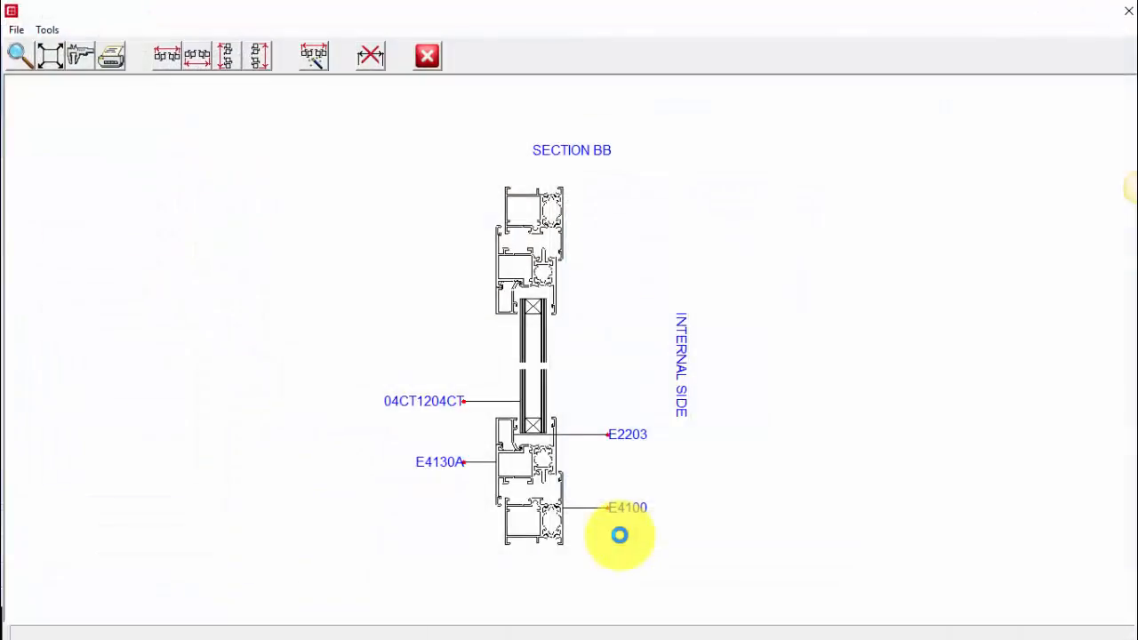
key("Escape")
left_click(590, 371)
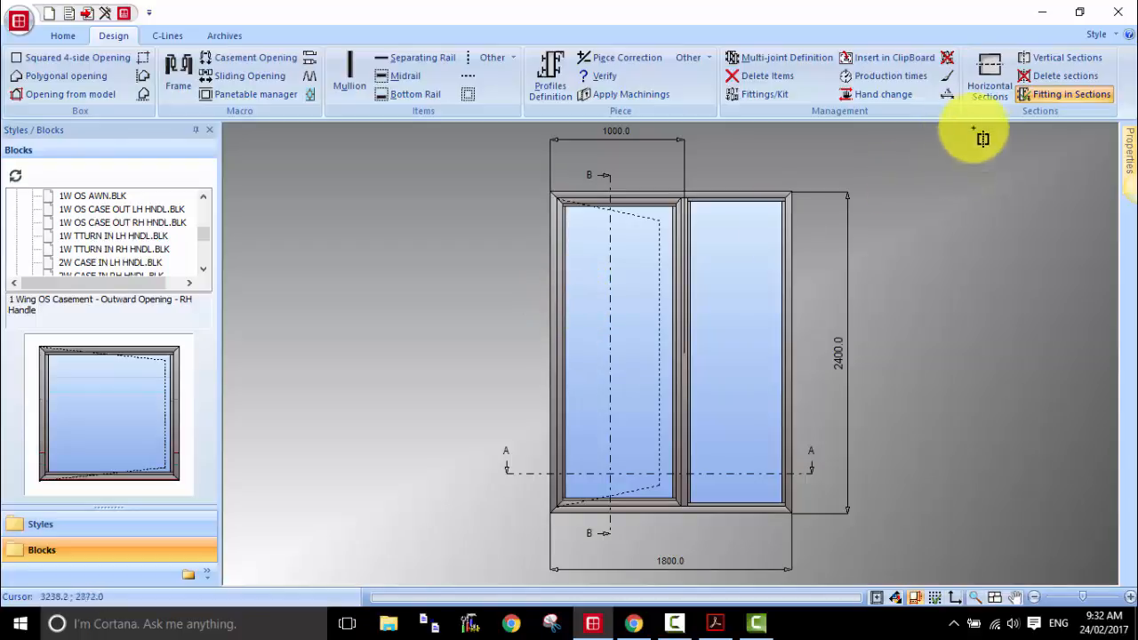
Step: Add a vertical handle decoration to the right-hand side of the casement sash
left_click(948, 76)
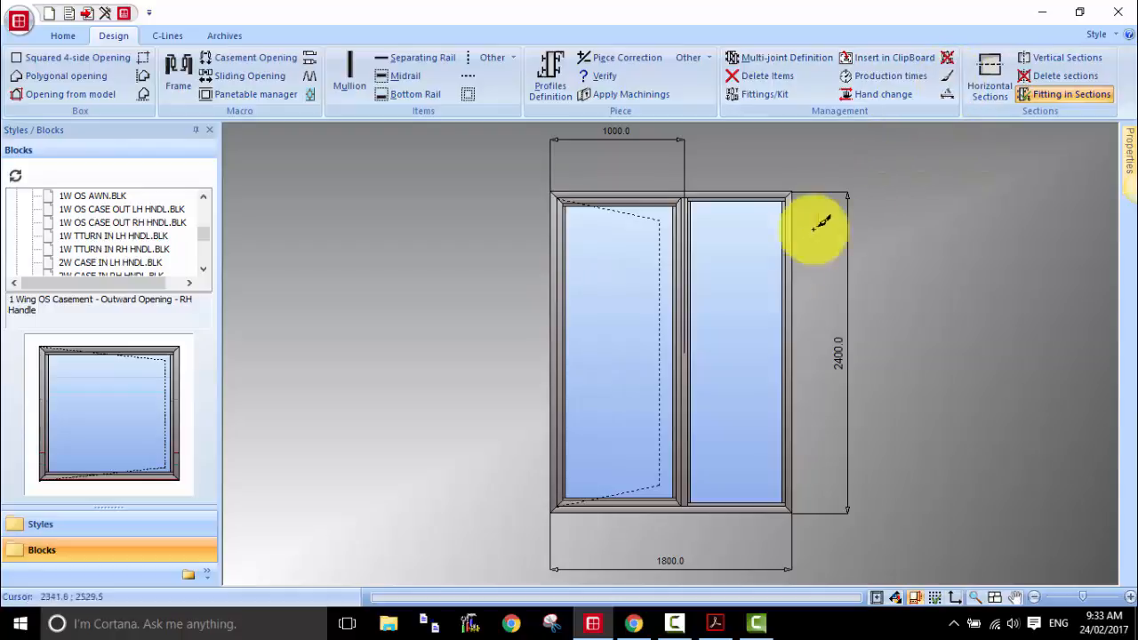
left_click(681, 317)
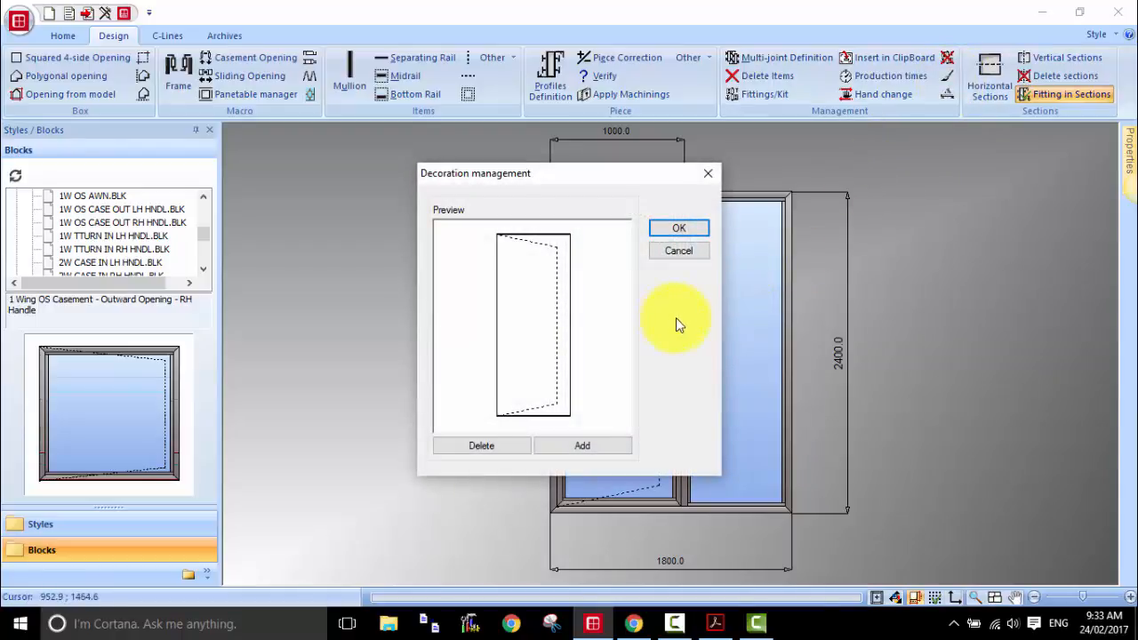
left_click(597, 442)
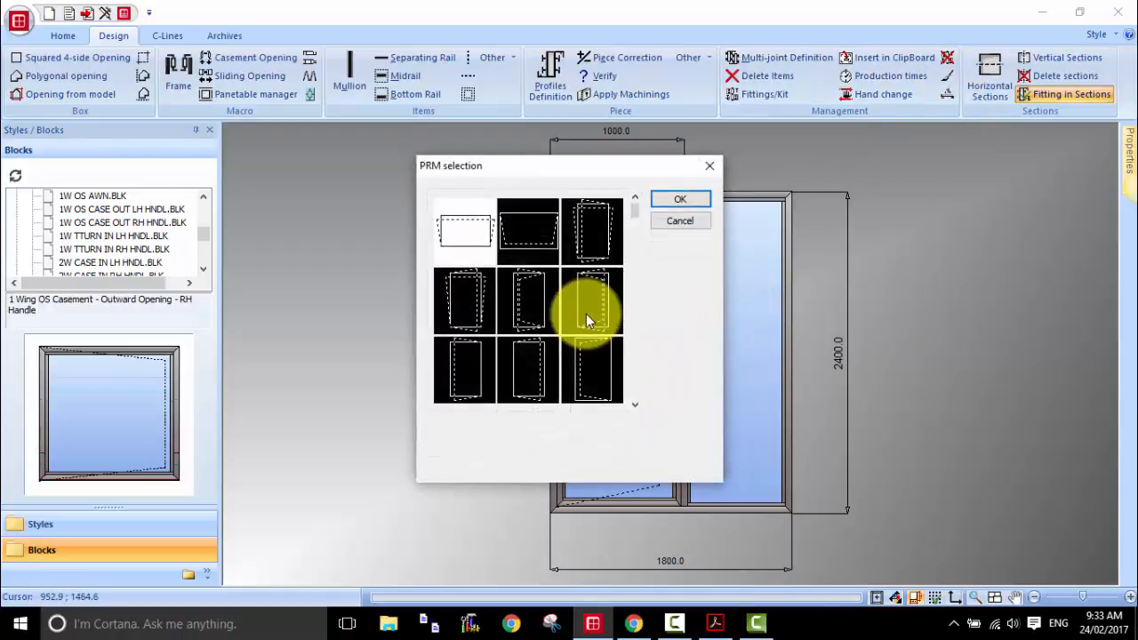
scroll(587, 314, "down", 3)
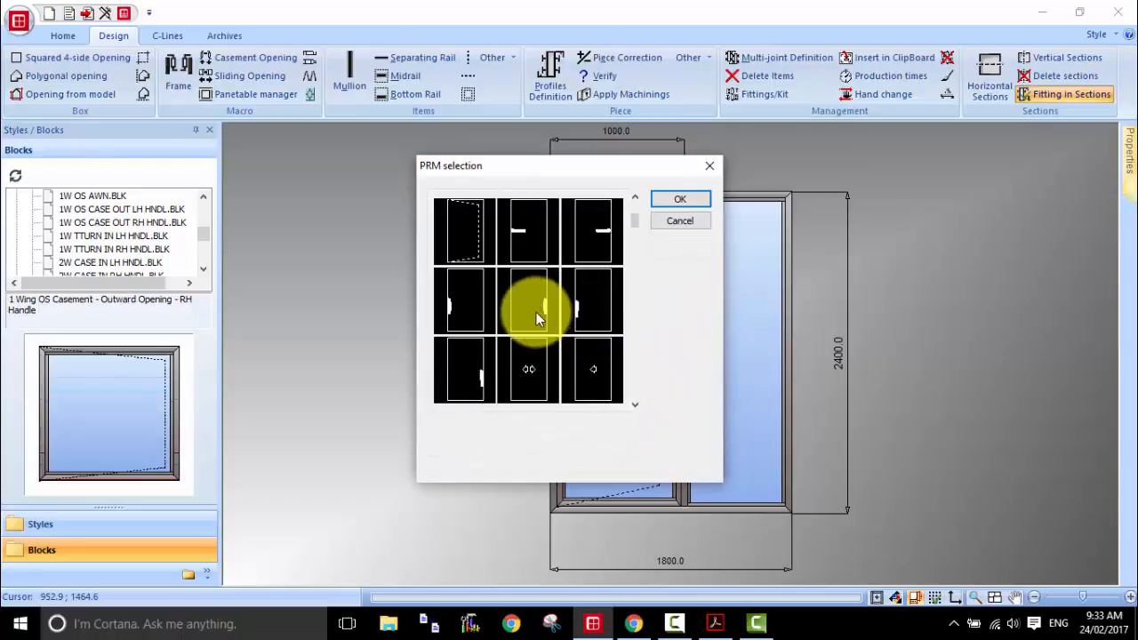
left_click(464, 369)
left_click(672, 201)
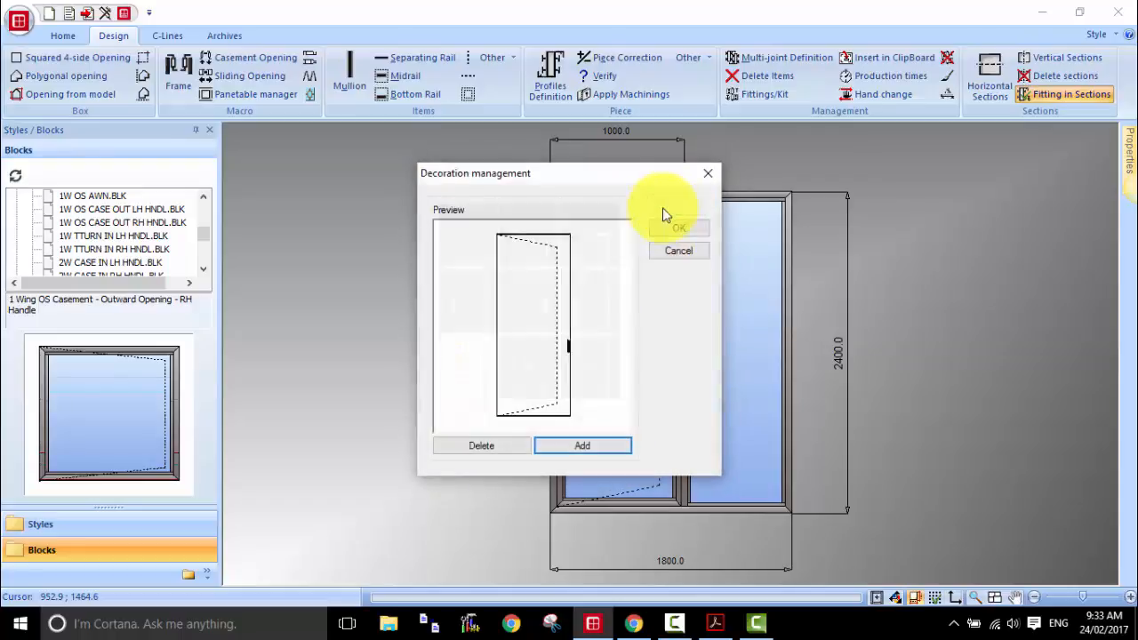
left_click(675, 229)
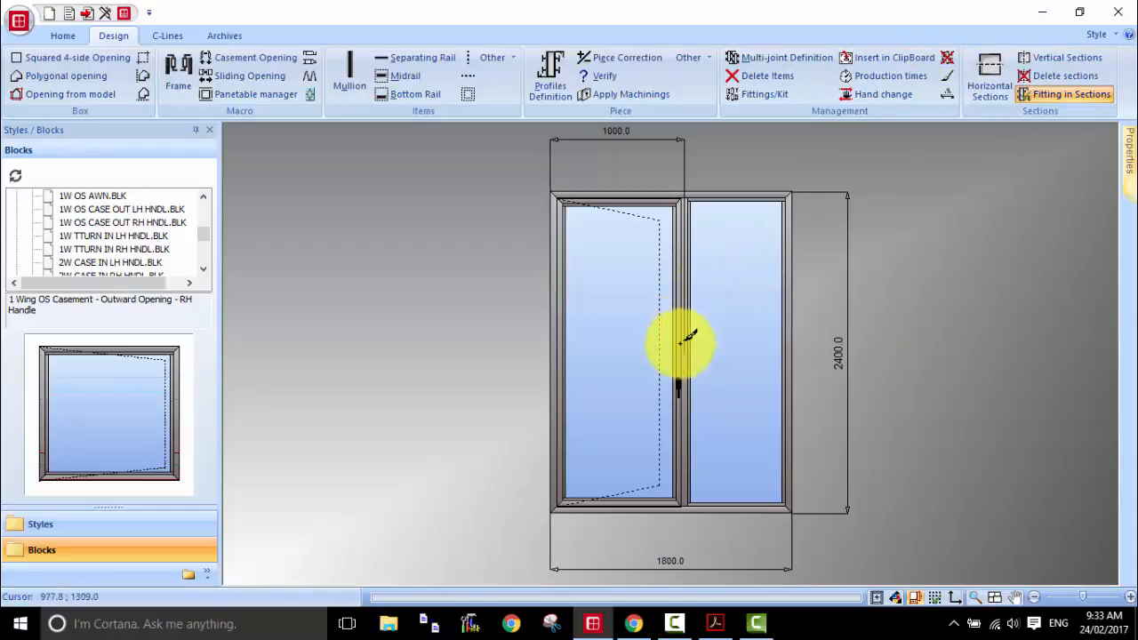
Step: Delete the handle decoration from the casement sash
left_click(675, 336)
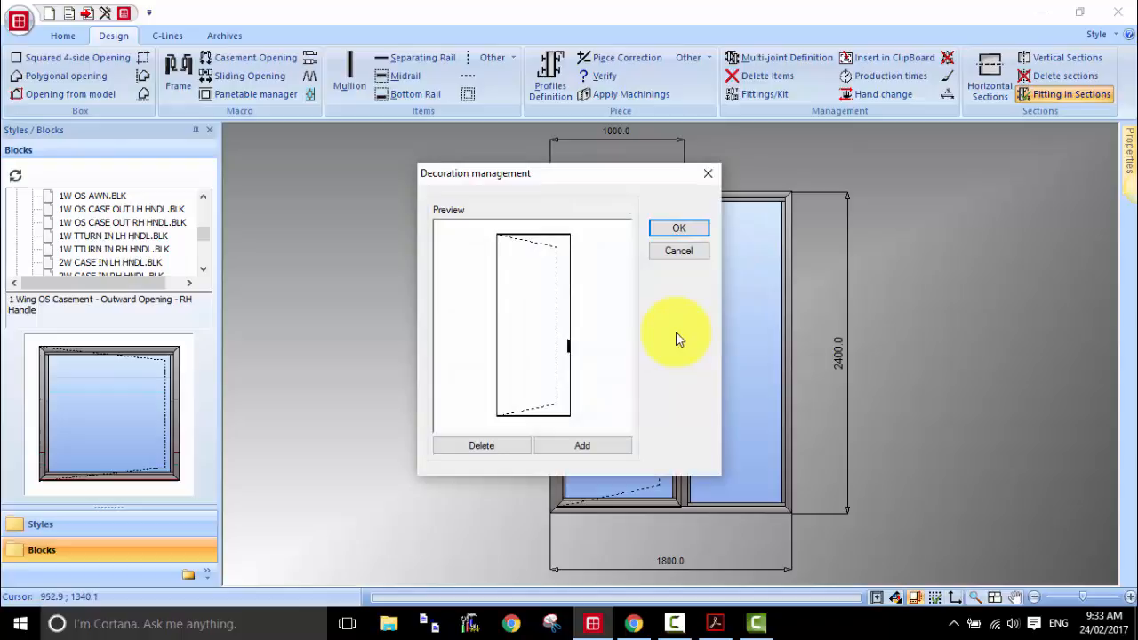
left_click(477, 450)
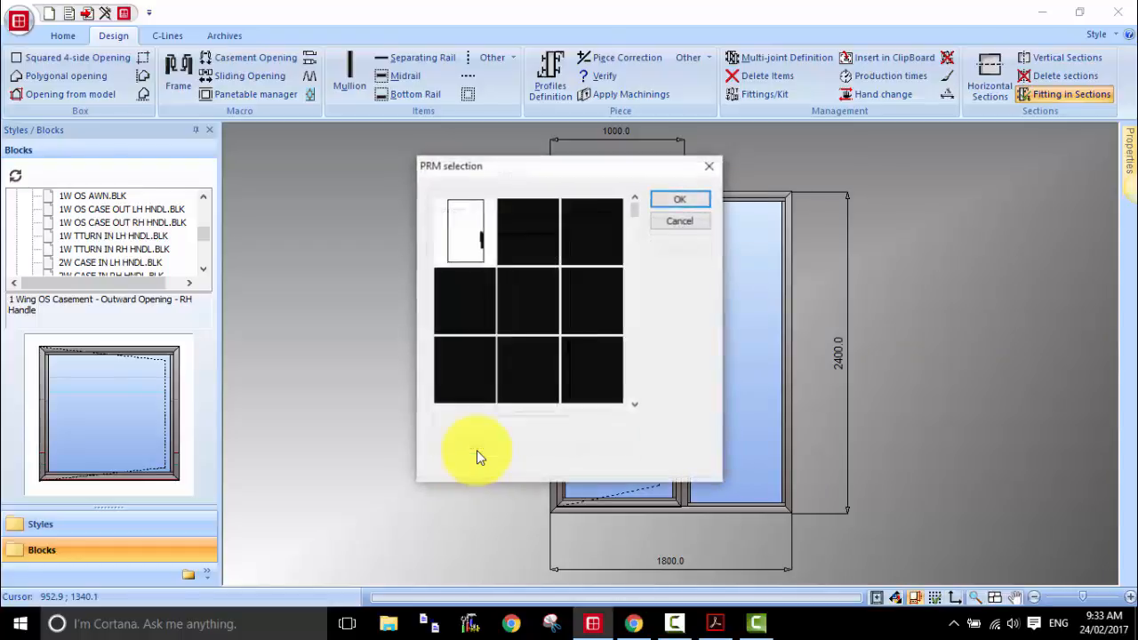
left_click(679, 201)
left_click(677, 233)
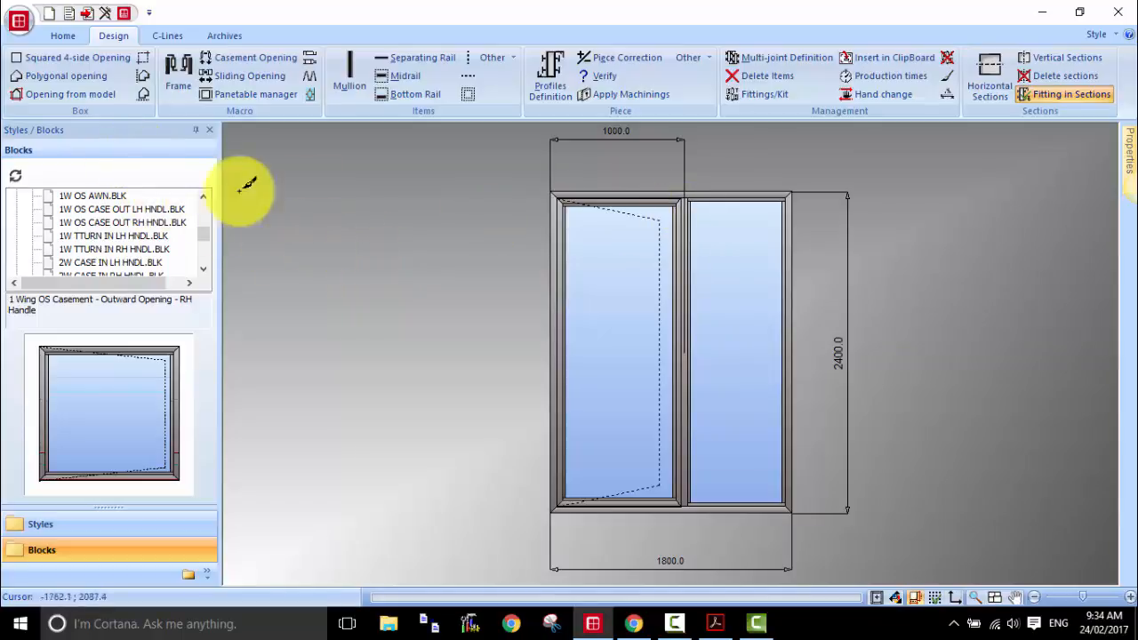
left_click(89, 18)
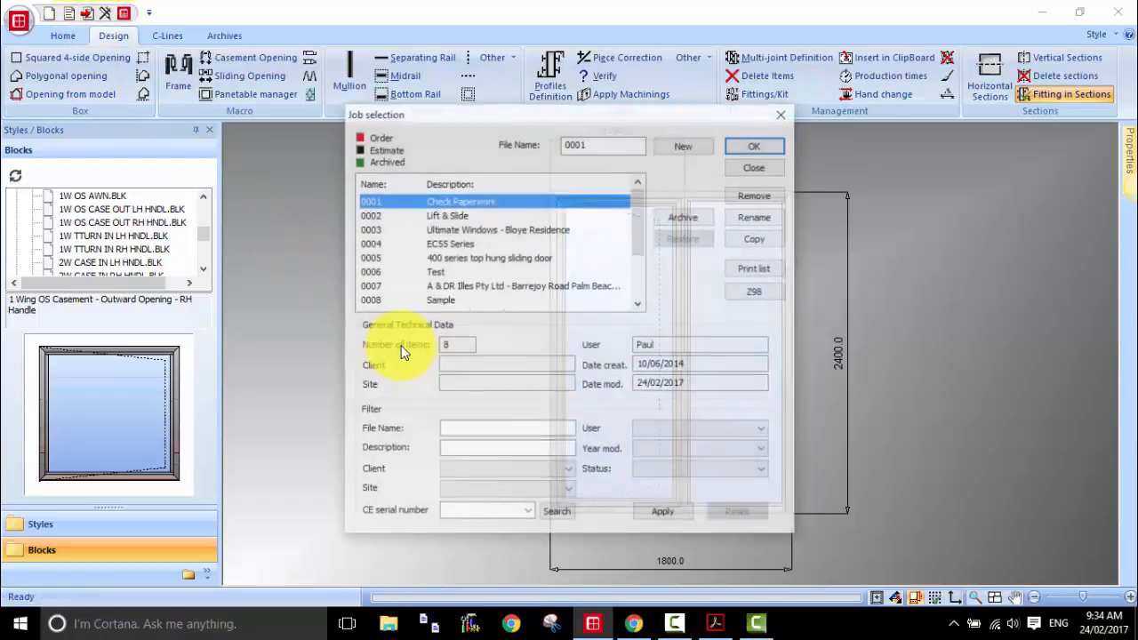
left_click(752, 168)
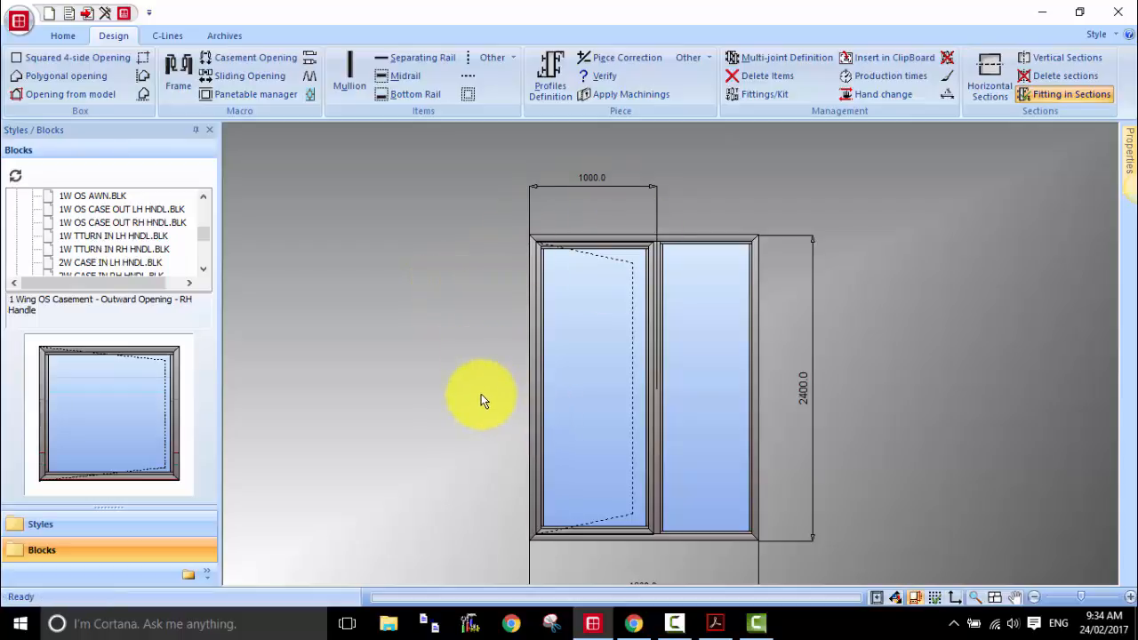
left_click_drag(481, 393, 472, 361)
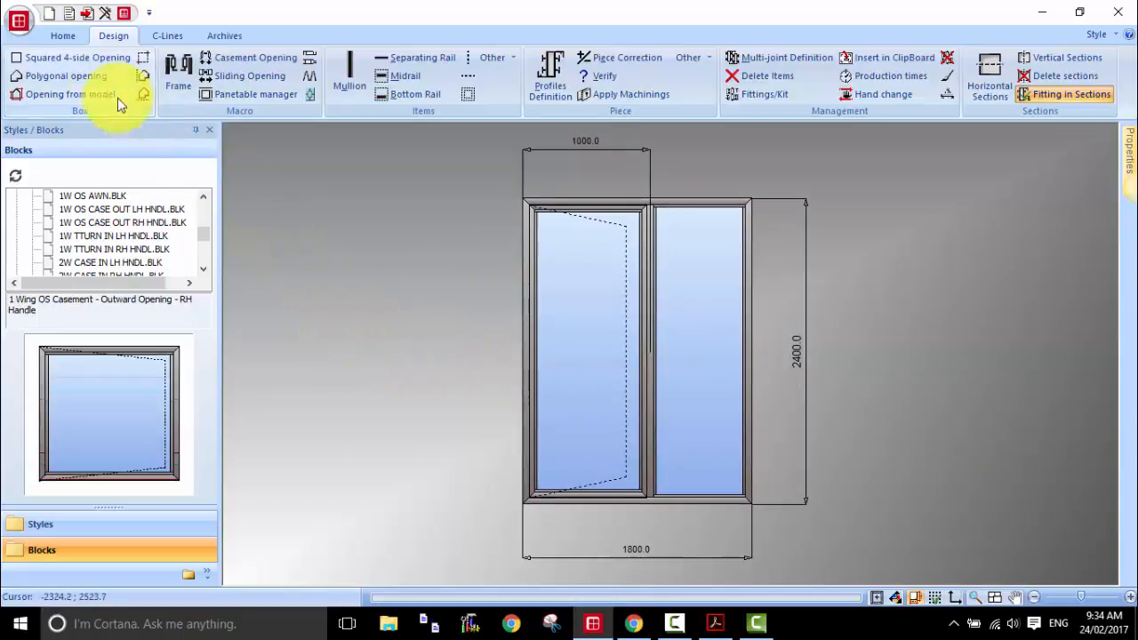
Step: Start a new estimate for storing the unit and name its job 8888
left_click(89, 14)
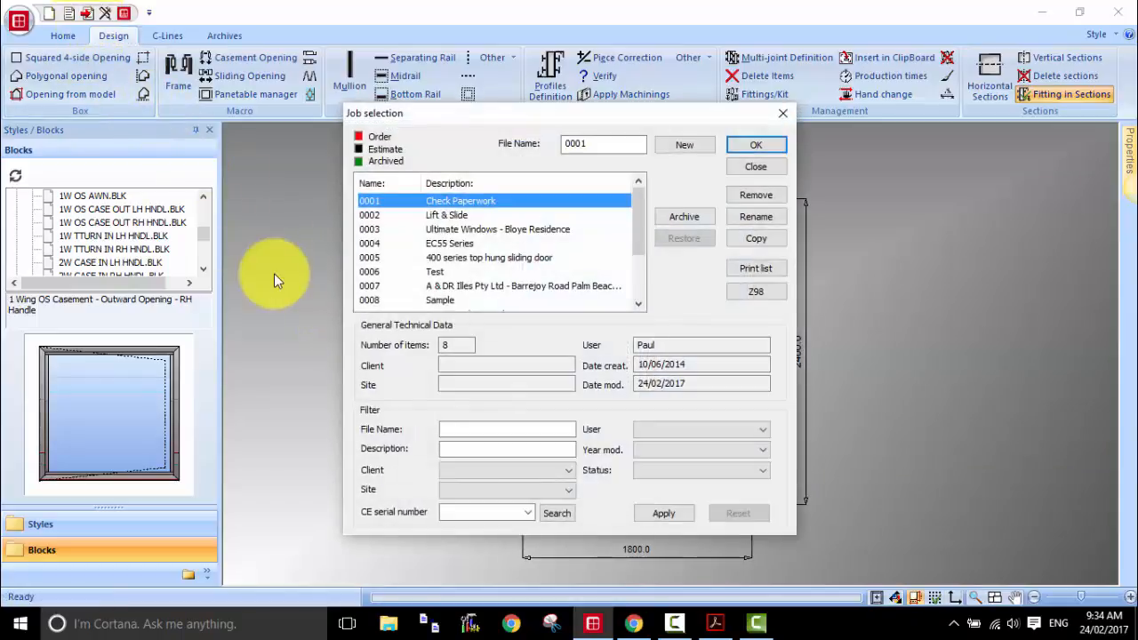
mouse_move(641, 217)
left_mouse_down()
mouse_move(641, 243)
mouse_move(646, 204)
left_mouse_up()
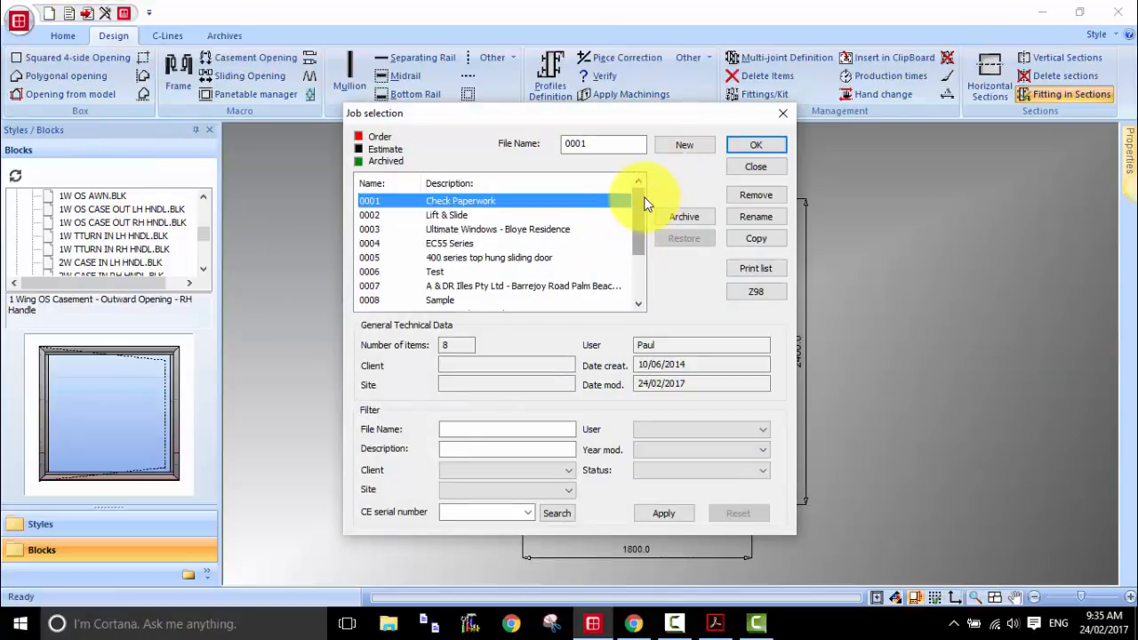
left_click(692, 148)
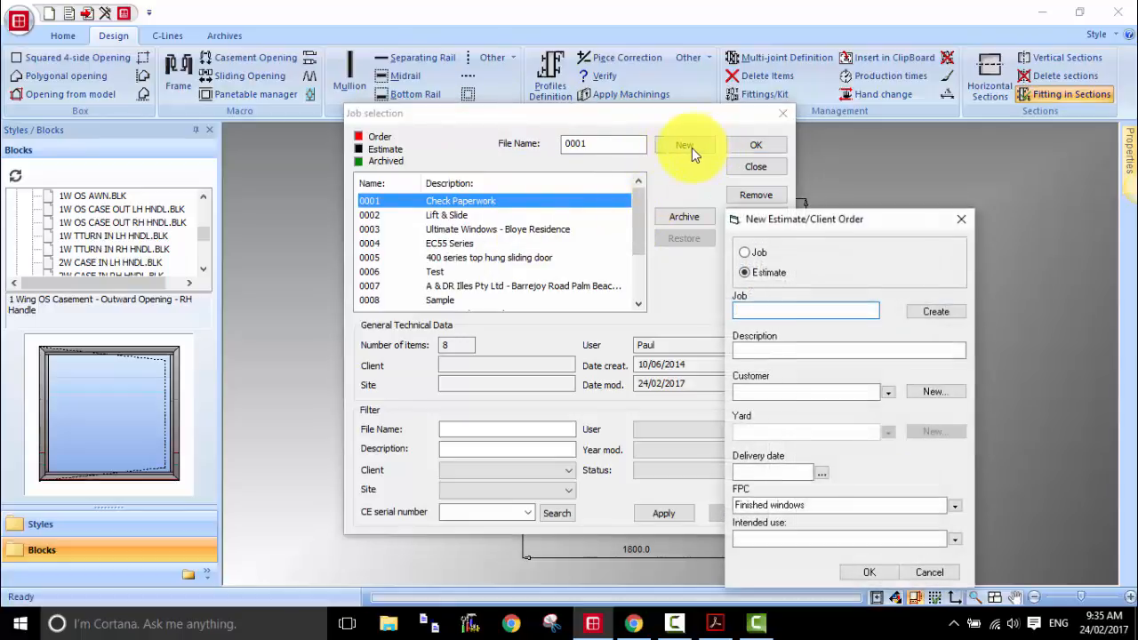
left_click_drag(787, 222, 536, 176)
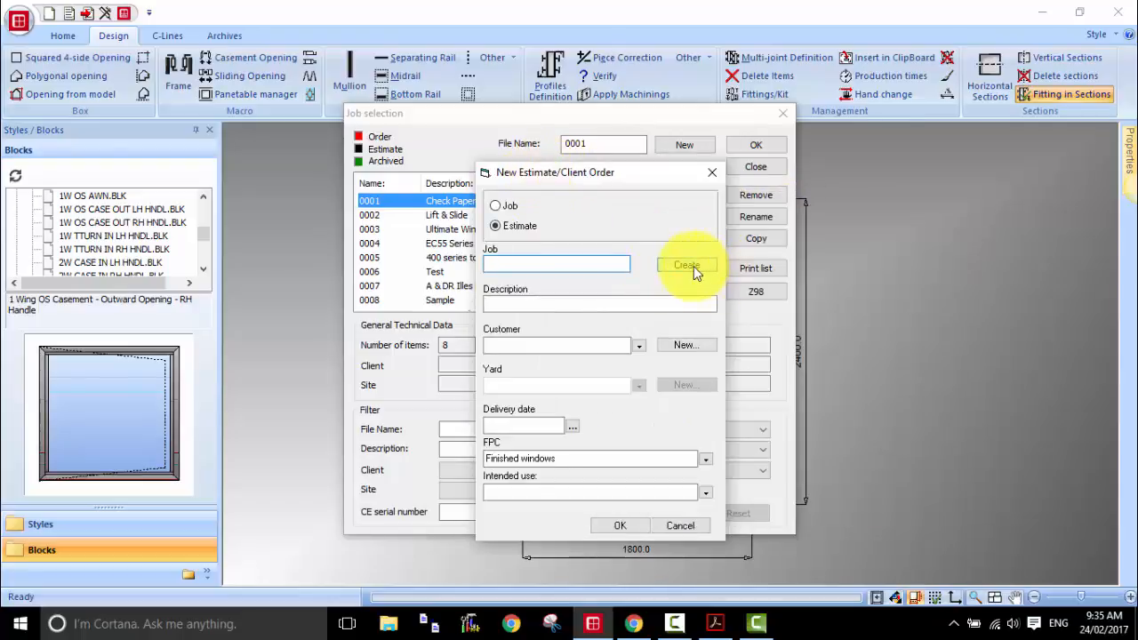
type("0015")
left_click_drag(564, 261, 472, 260)
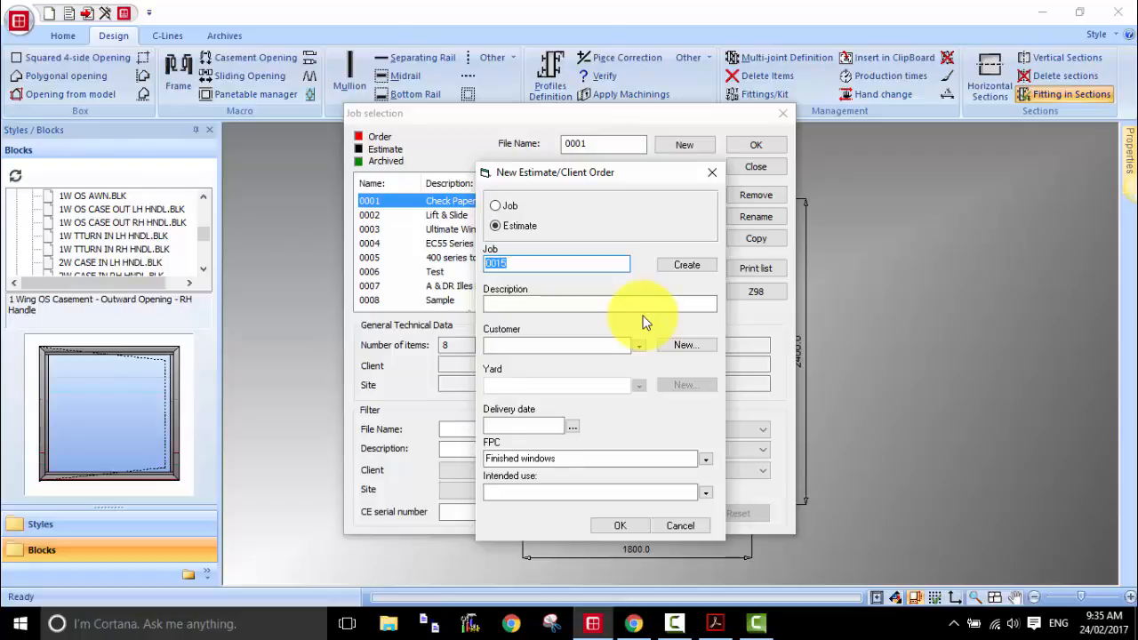
type("8888")
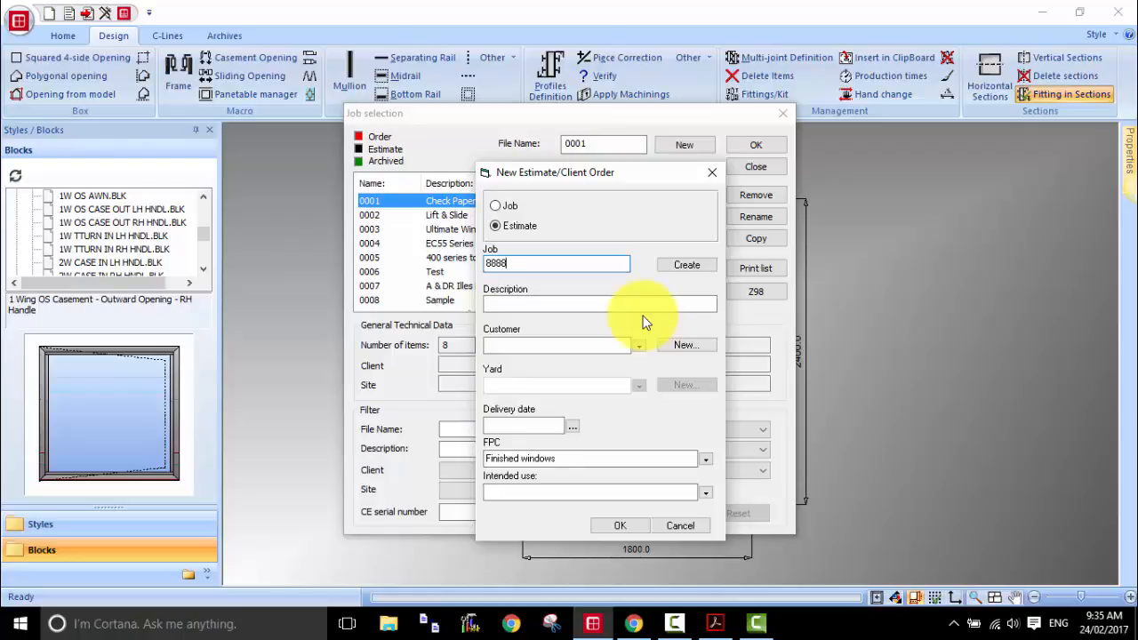
Step: Describe the new estimate as "Thermeco - Project 1", create it and select it as the job to store the unit in
left_click(600, 304)
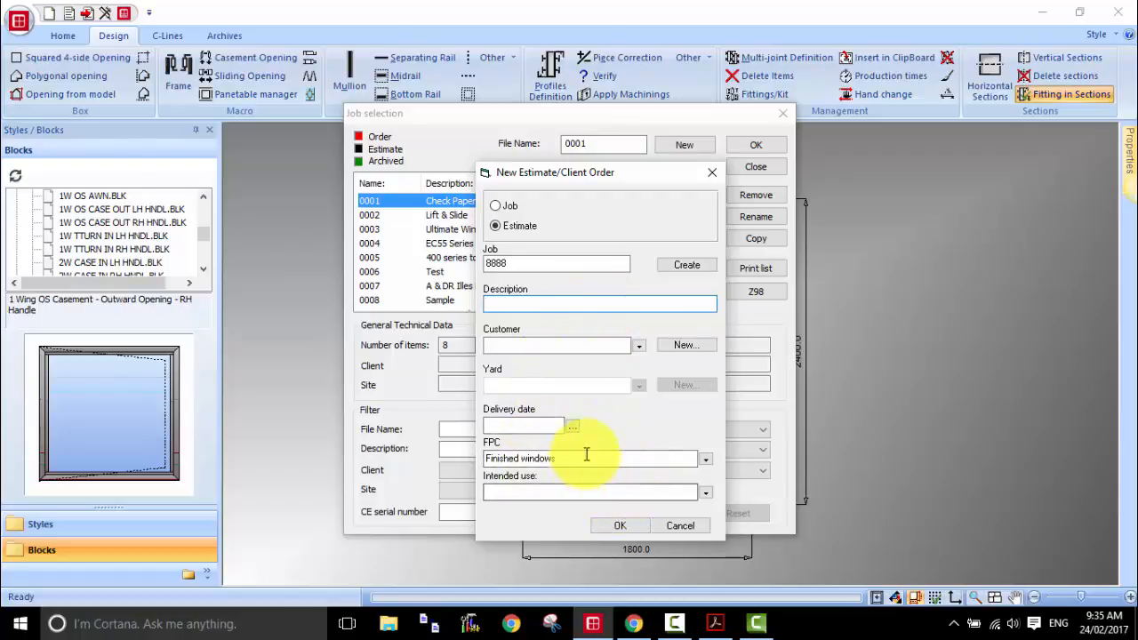
left_click(504, 306)
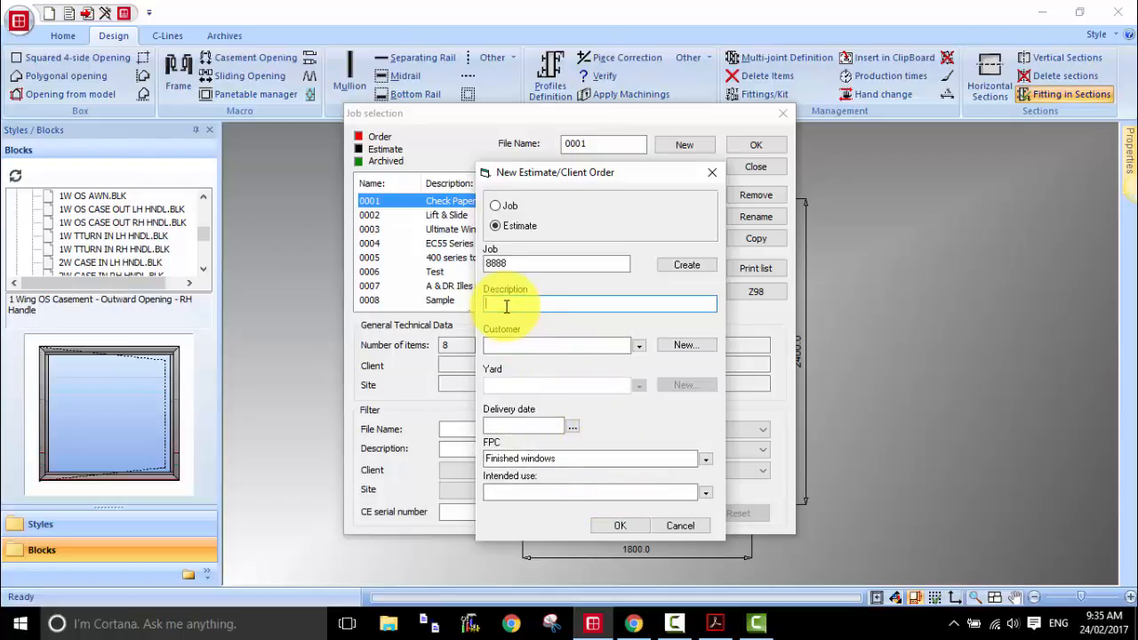
type("Thermeco - Project 1")
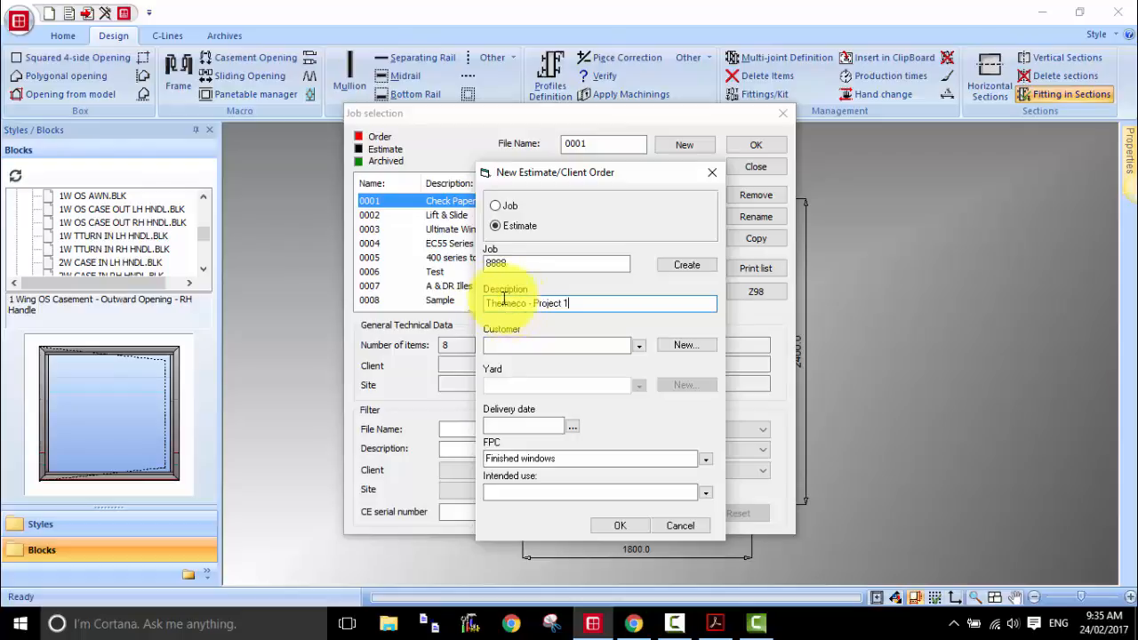
double_click(506, 303)
left_click_drag(527, 302, 578, 304)
left_click(532, 303)
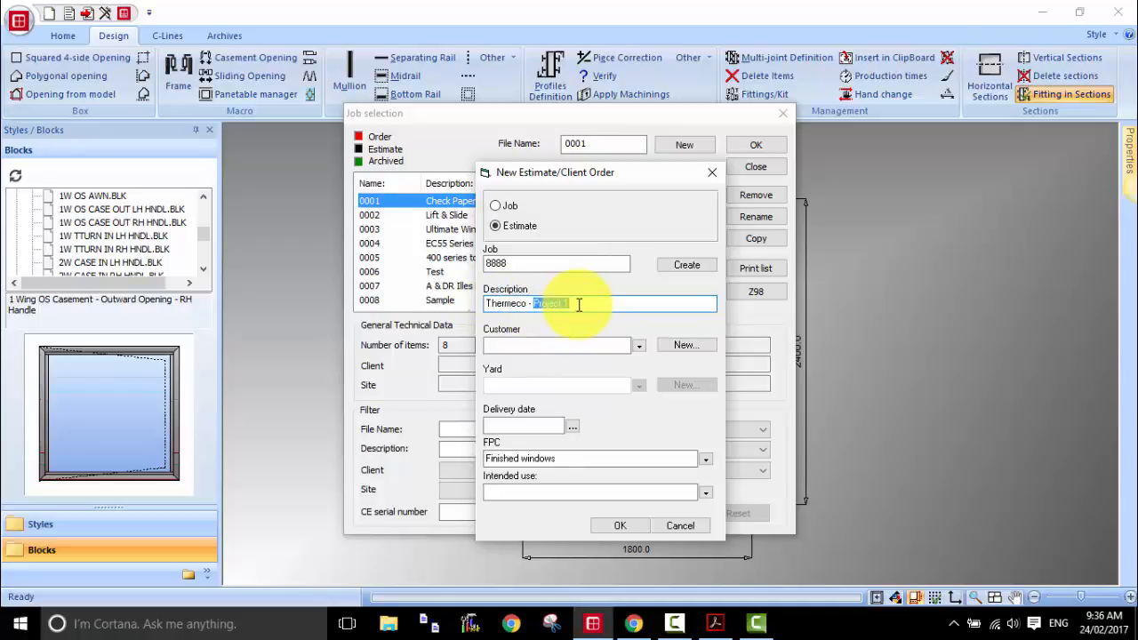
left_click(622, 526)
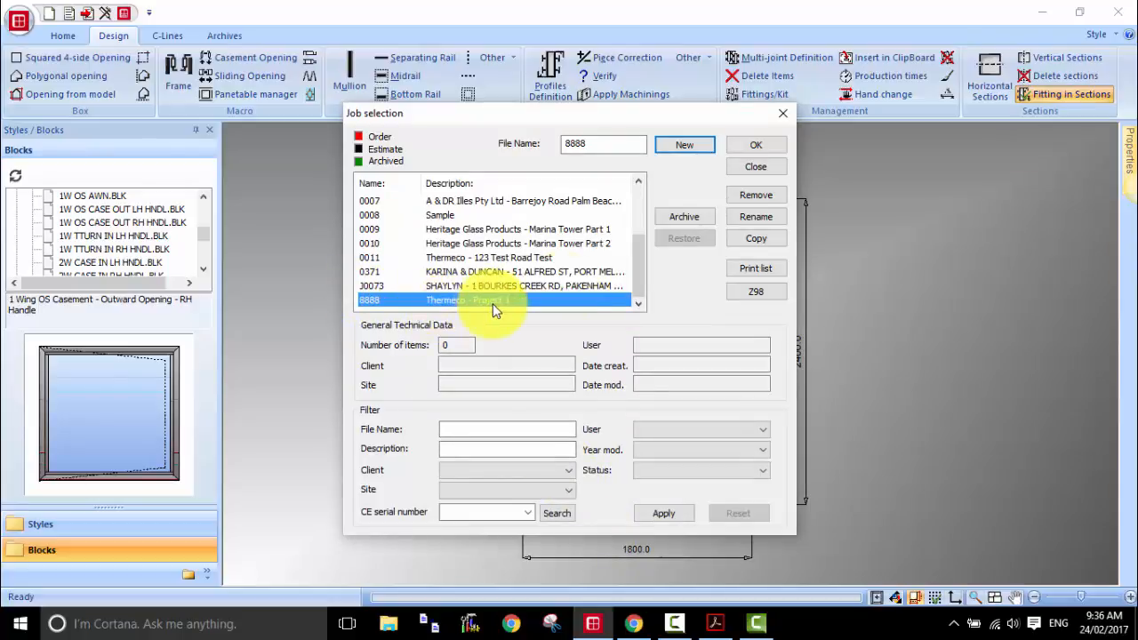
left_click(745, 144)
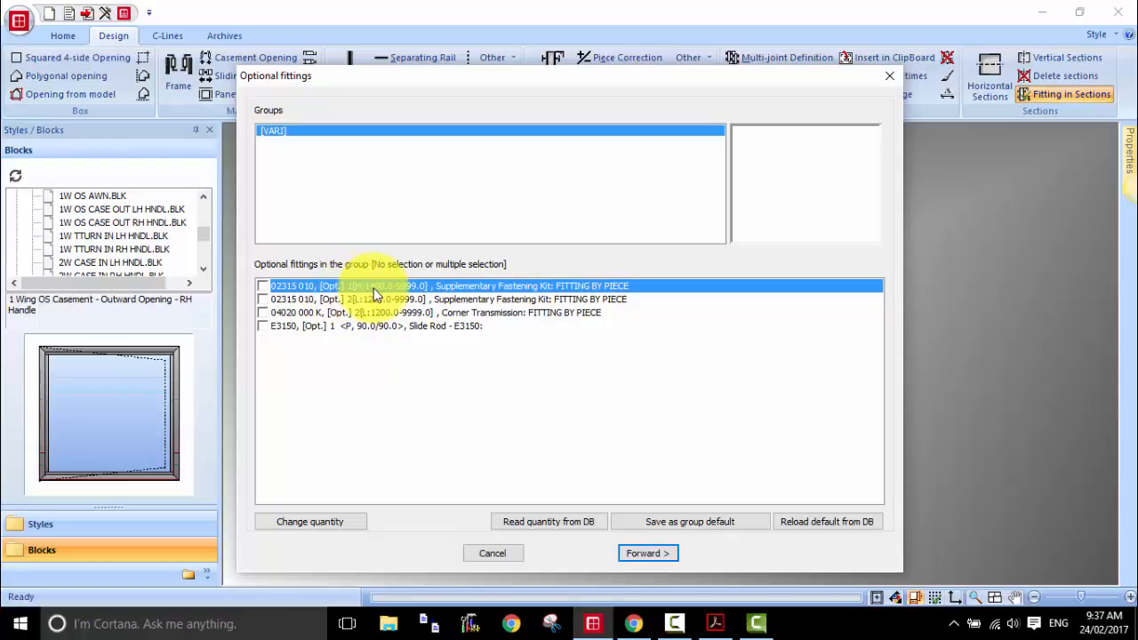
Step: Set the quantity of the first optional Supplementary Fastening Kit (02315 010) to 5, leave it unselected and continue to the colour definition
left_click(321, 523)
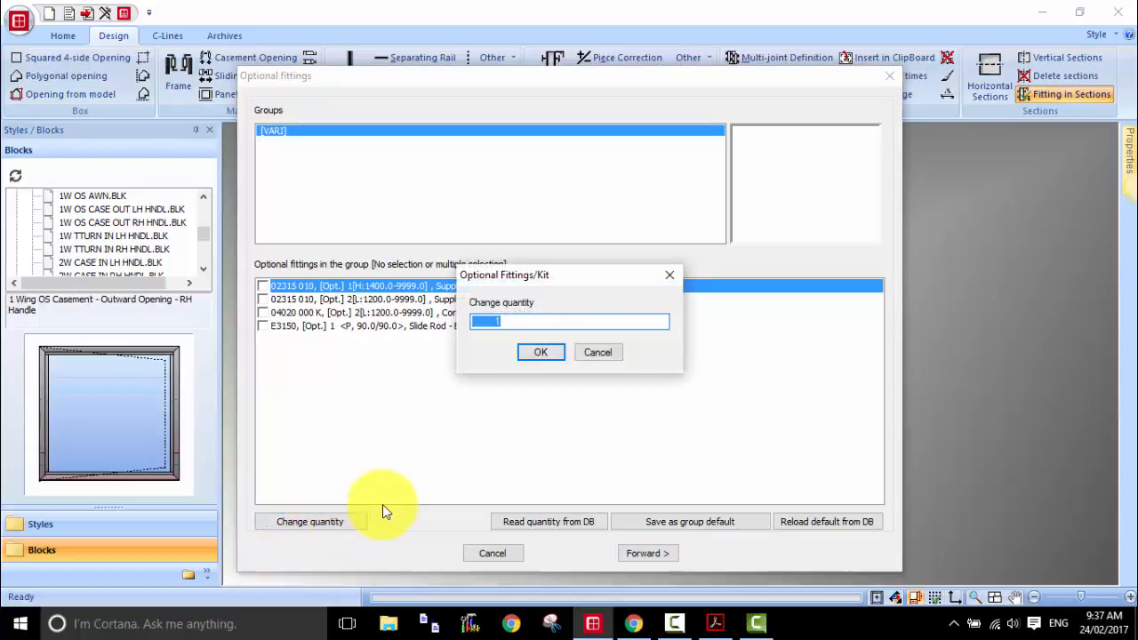
type("5")
left_click(551, 354)
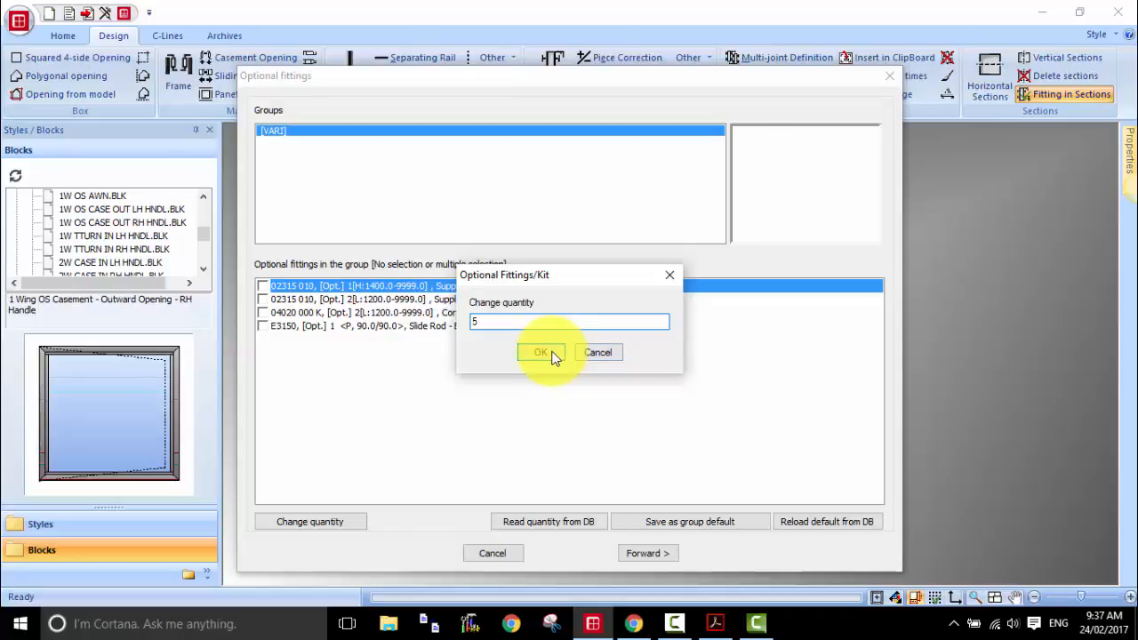
left_click(262, 288)
left_click(262, 288)
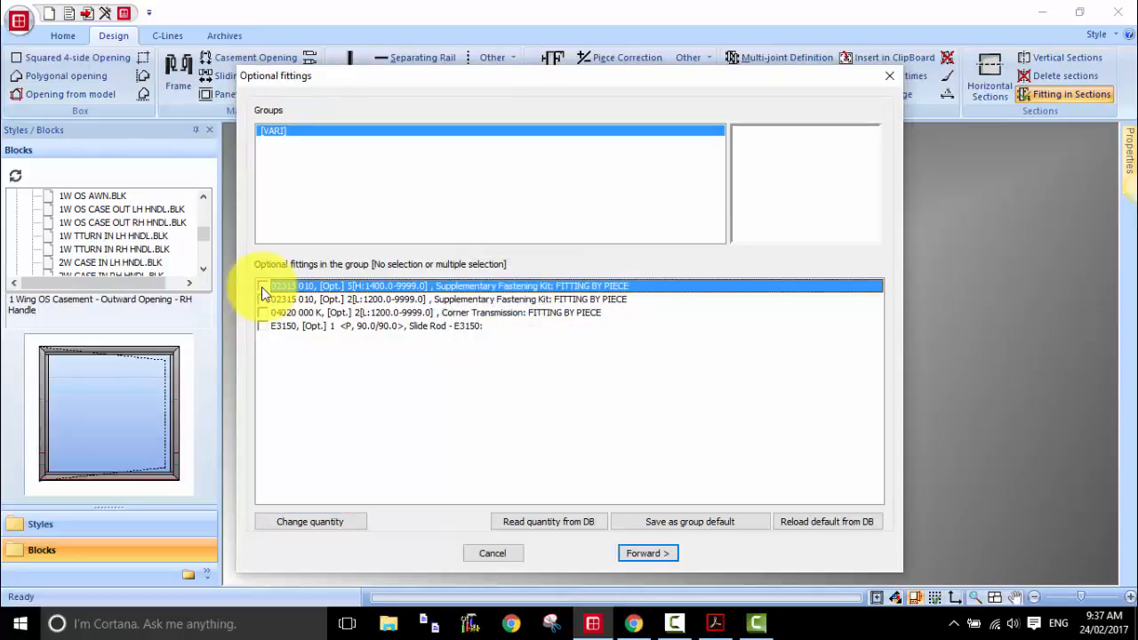
left_click(651, 553)
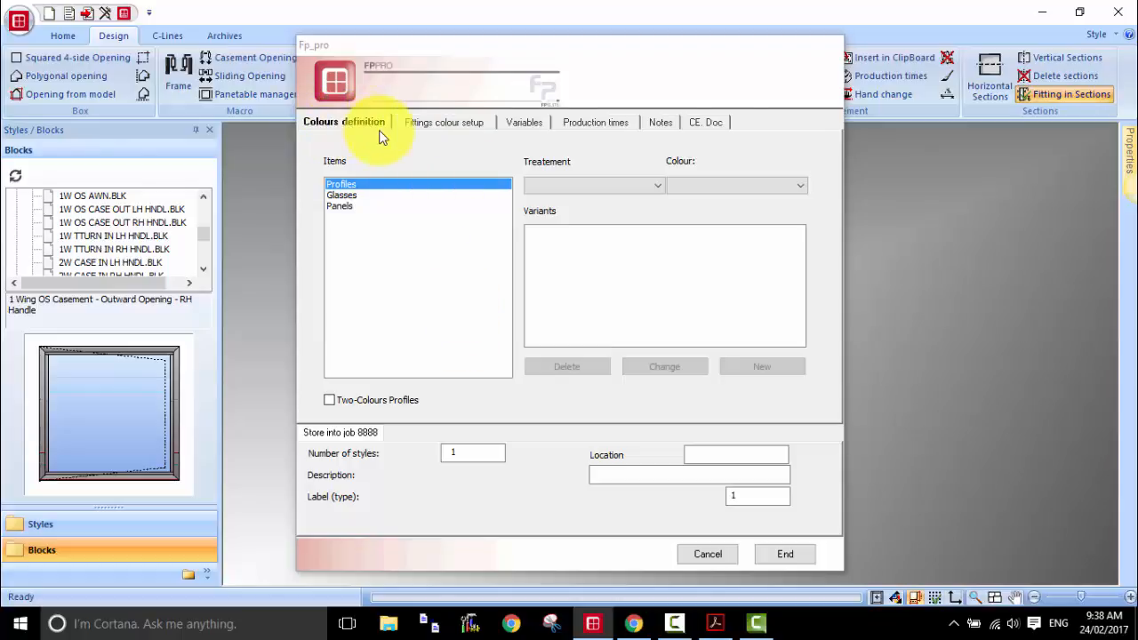
Step: Set the treatment of the profiles to PC GROUP 3
left_click(632, 187)
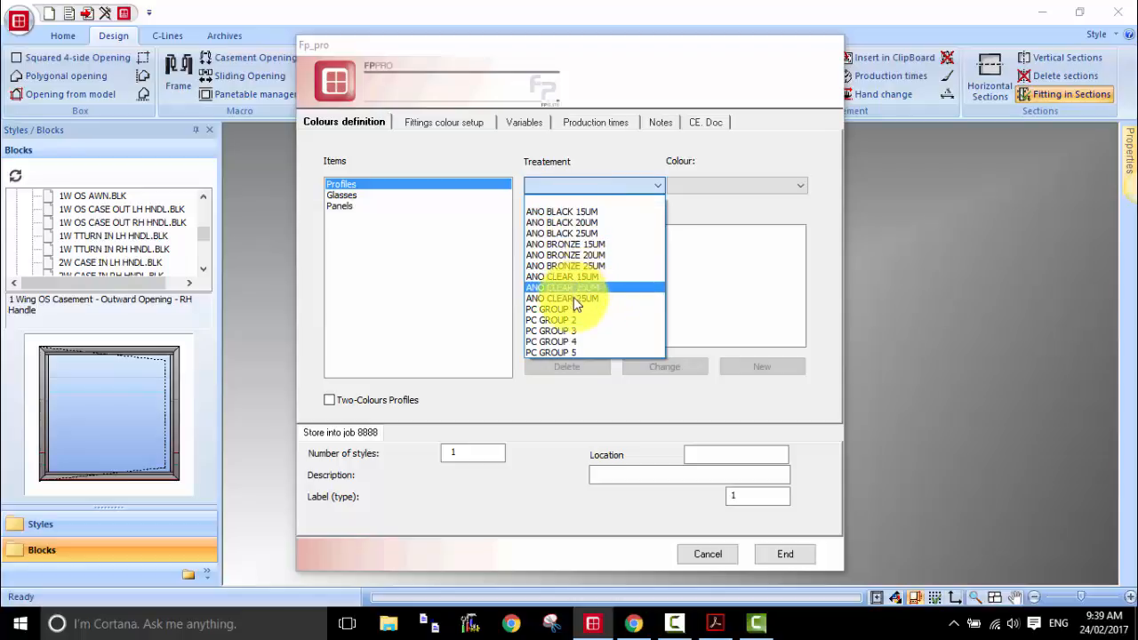
left_click(565, 335)
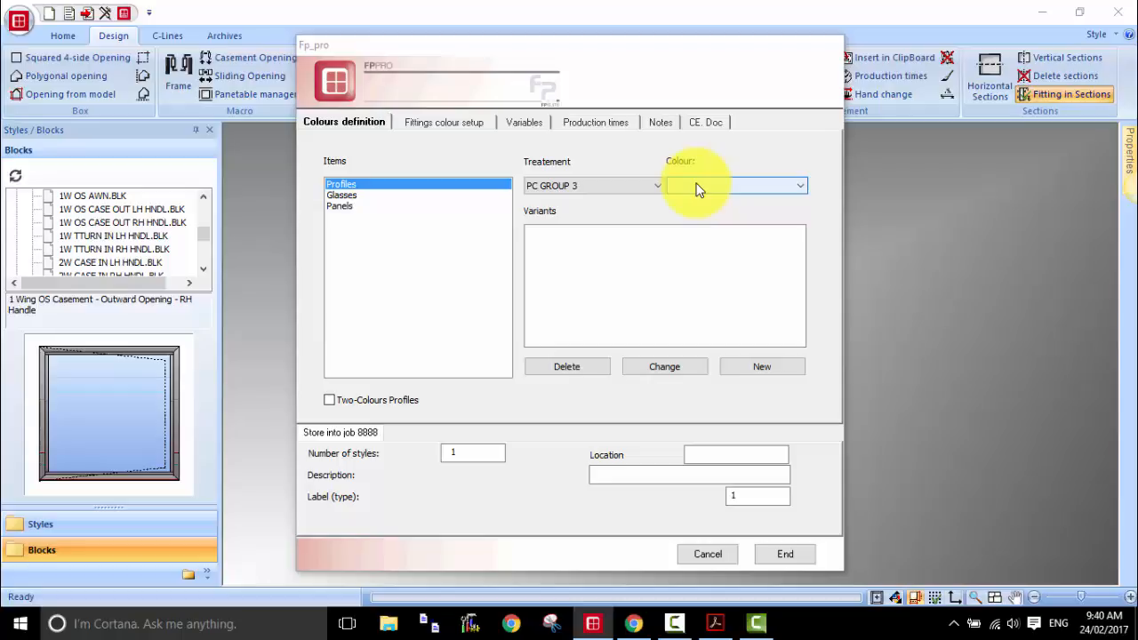
left_click(640, 186)
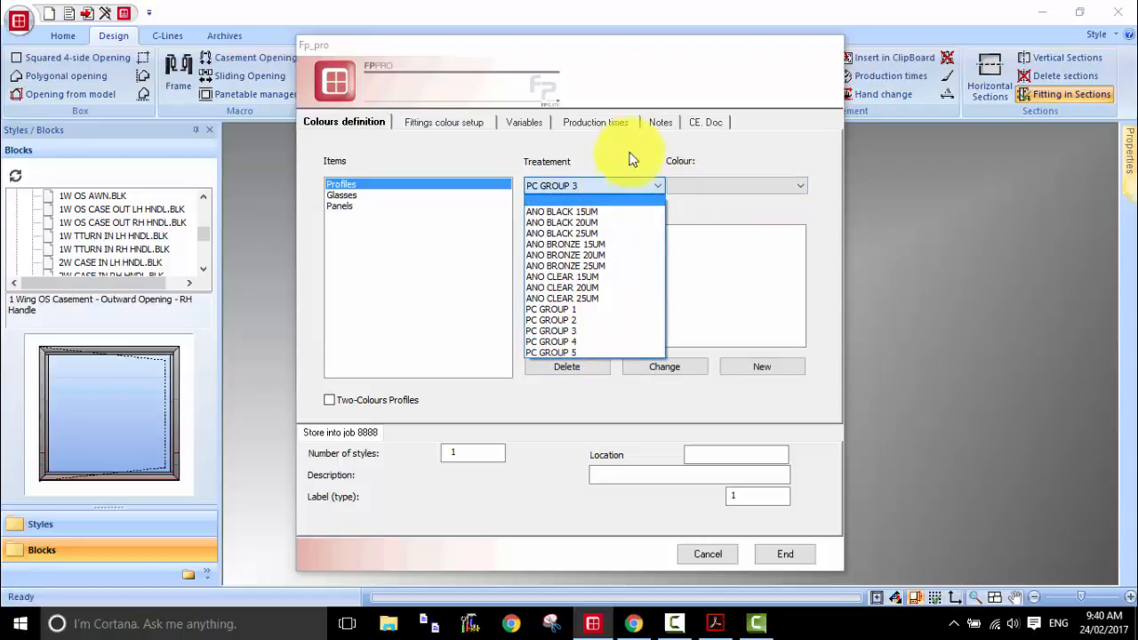
left_click(625, 160)
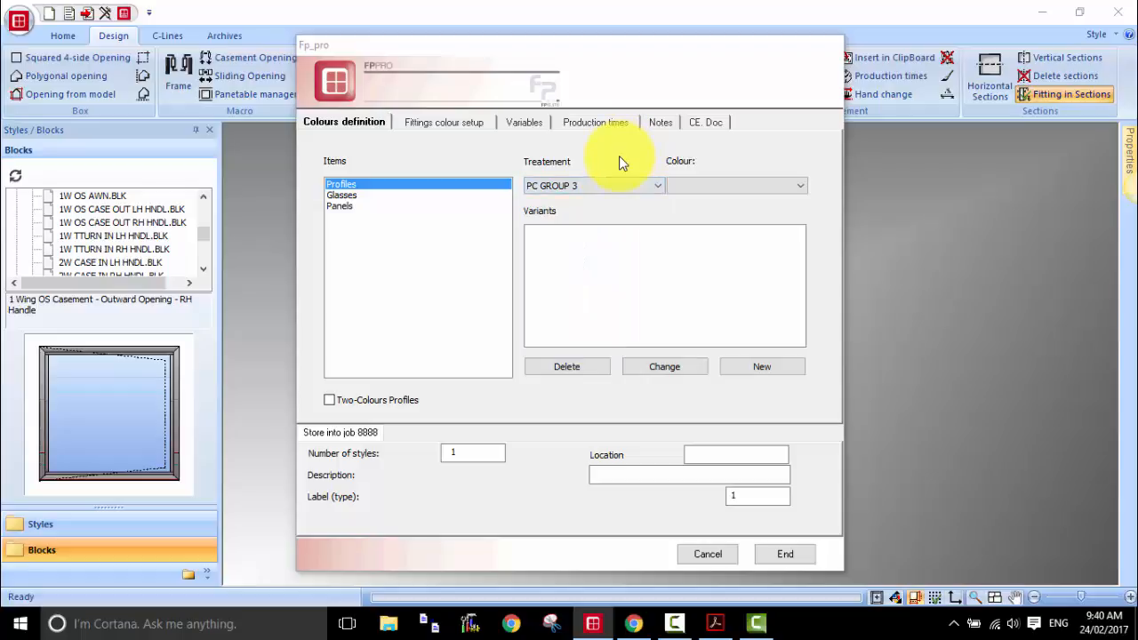
Step: Try two-colour profiles with external treatment PC GROUP 1 and internal treatment PC GROUP 2, and switch back to single-colour profiles
left_click(334, 402)
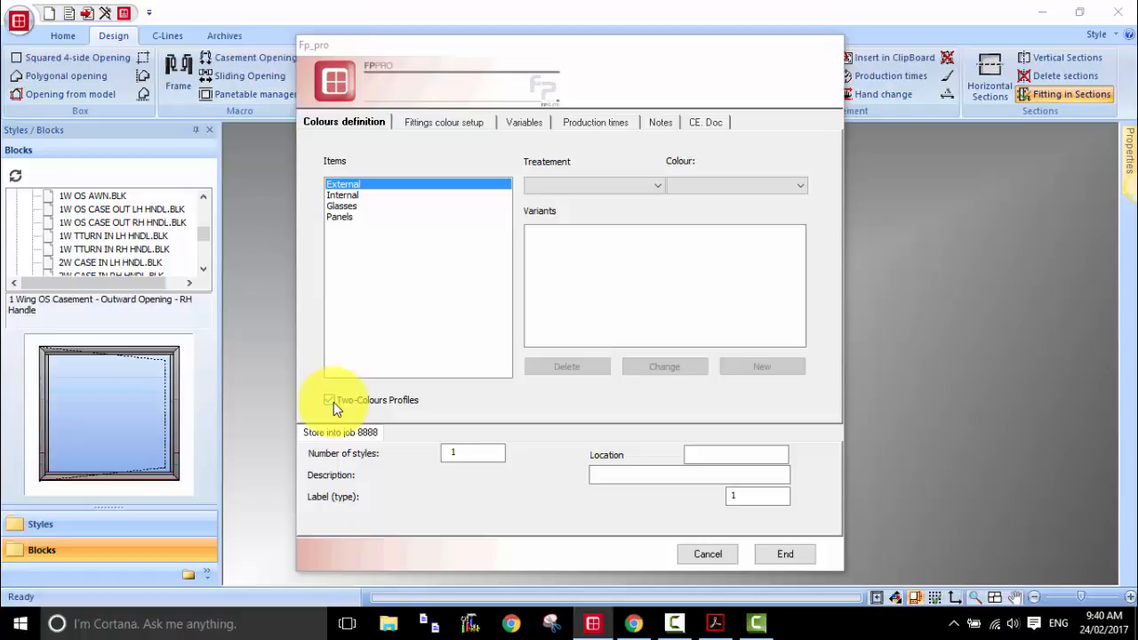
left_click(350, 196)
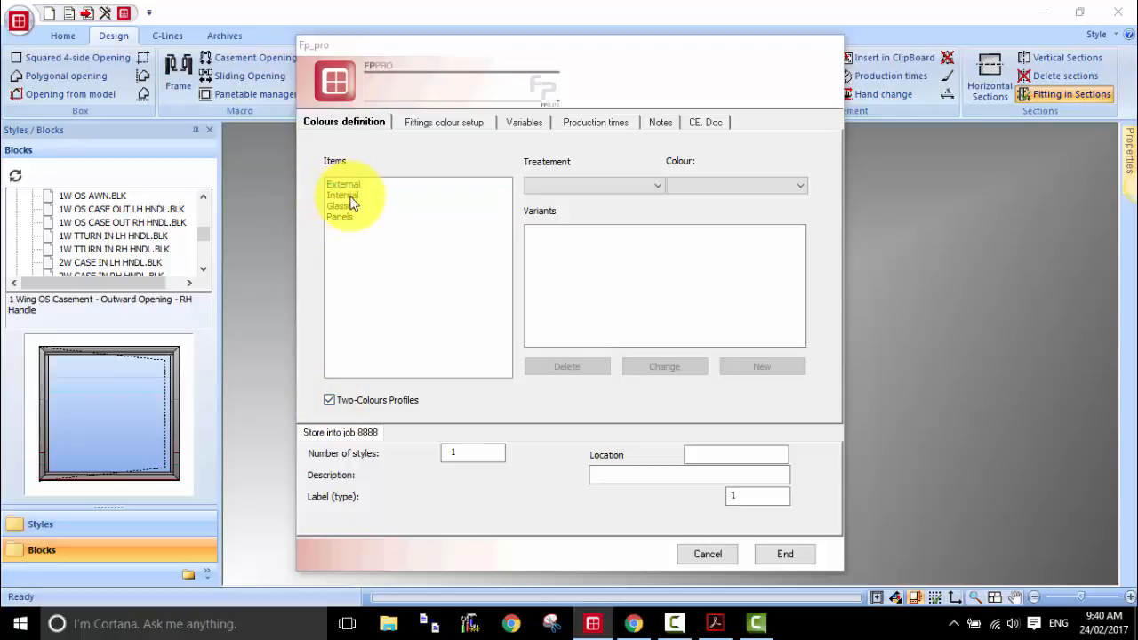
left_click(351, 185)
left_click(573, 185)
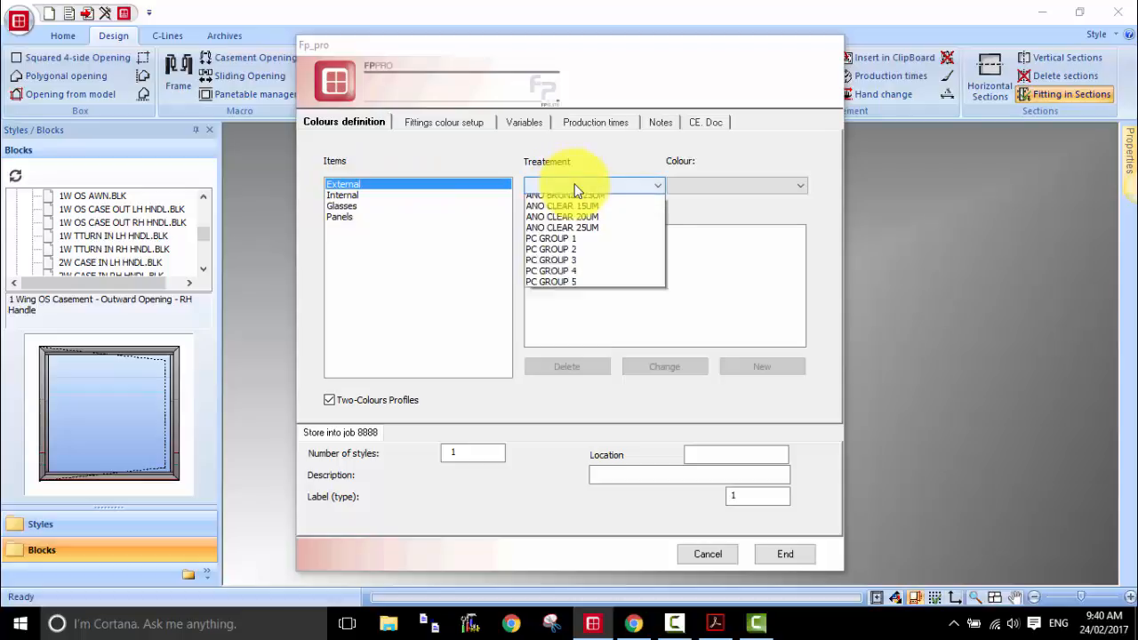
left_click(570, 311)
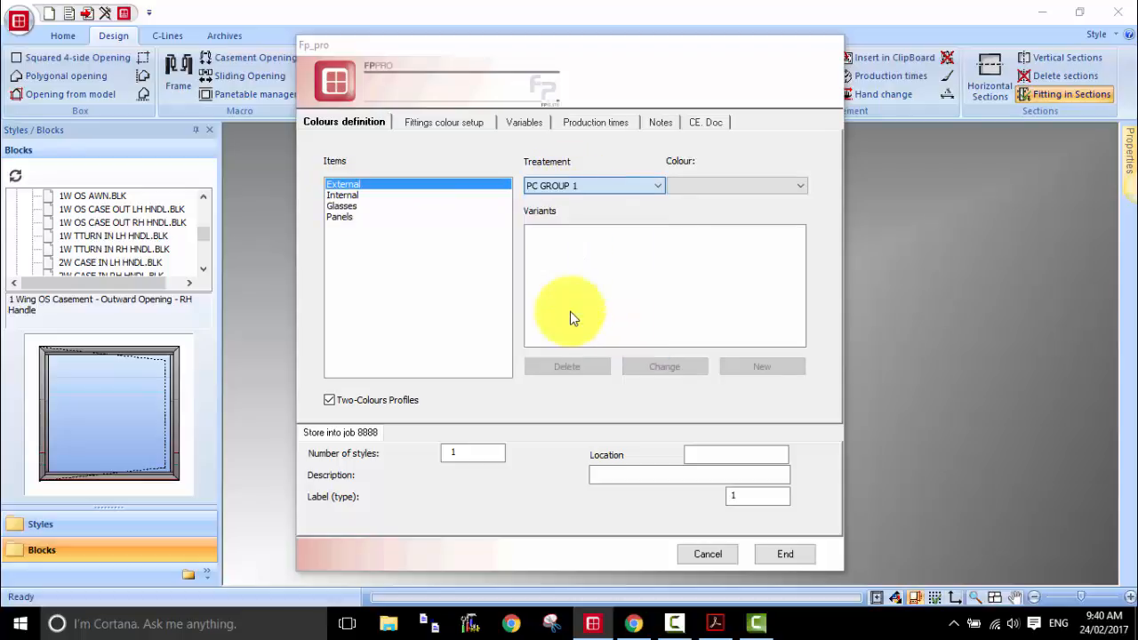
left_click(364, 195)
left_click(546, 184)
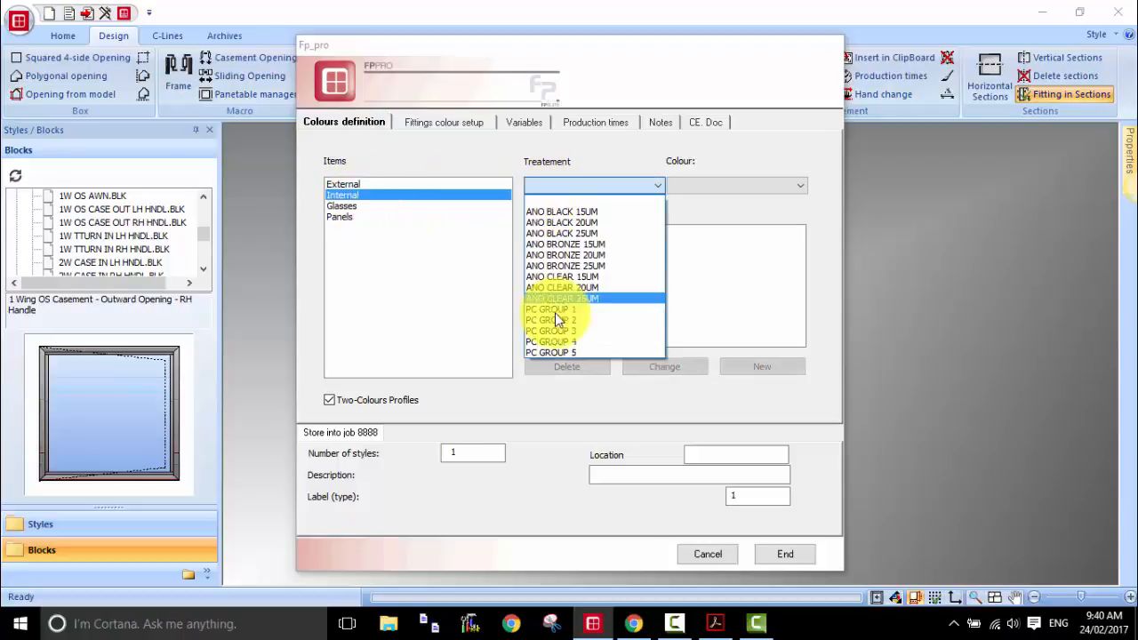
left_click(573, 320)
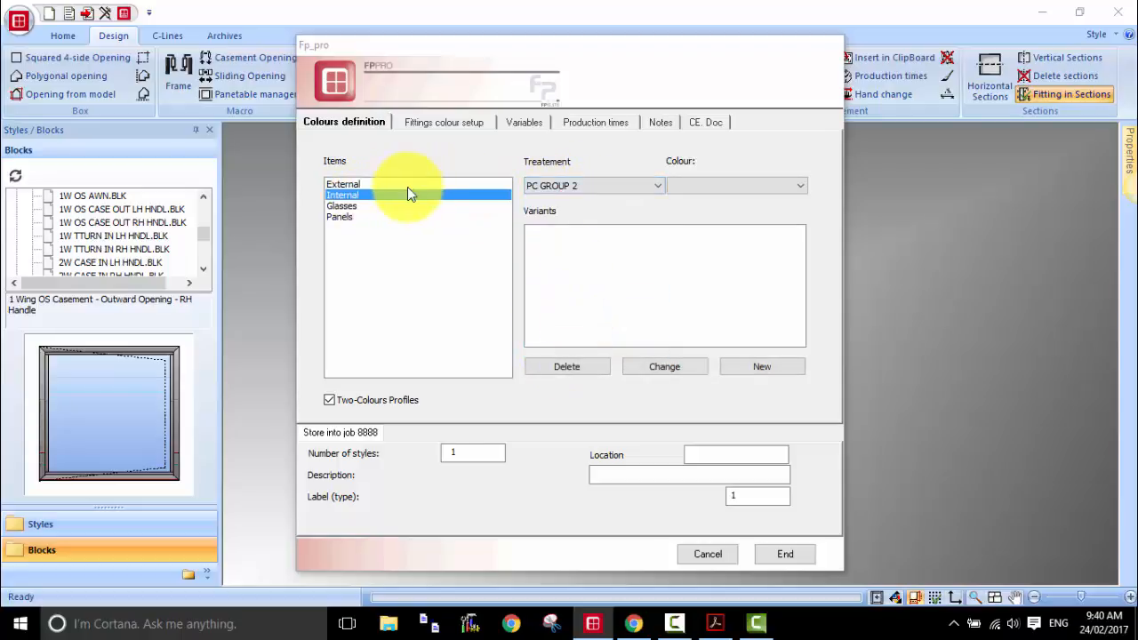
left_click(329, 400)
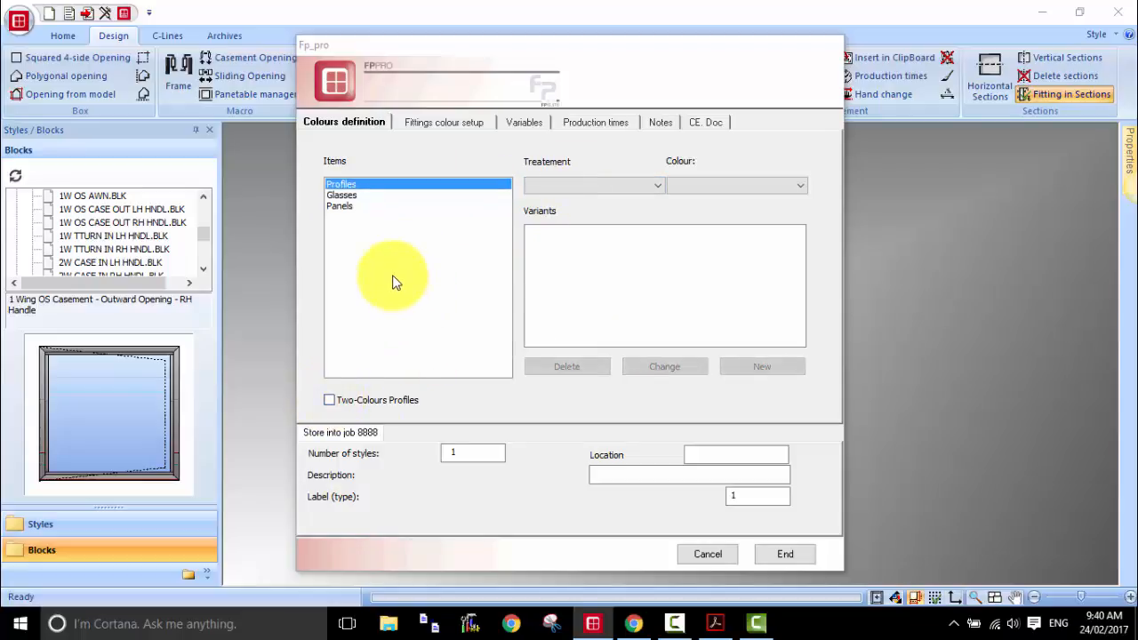
Step: Go past the fittings colour setup and set the casement sash's HND variable to 1050
left_click(436, 121)
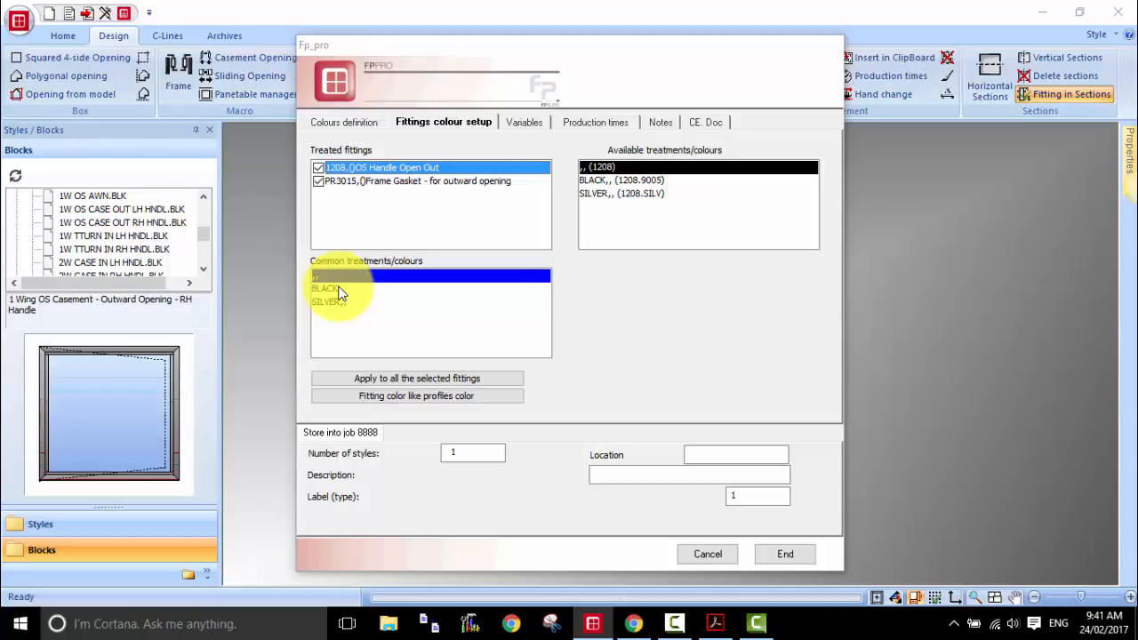
left_click(514, 127)
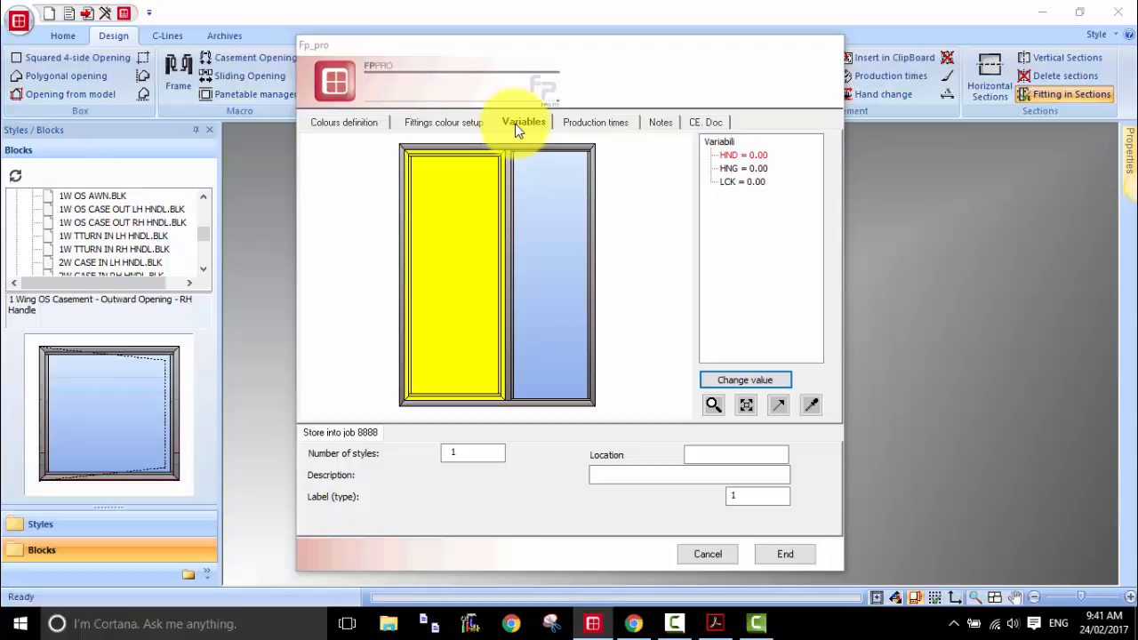
left_click(731, 157)
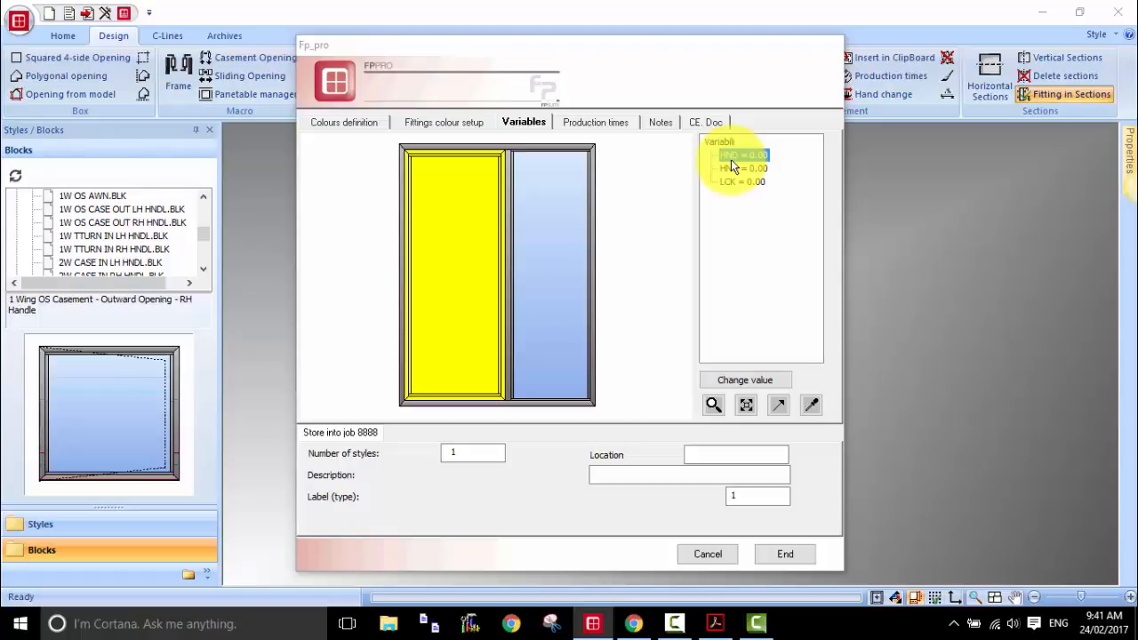
left_click(738, 386)
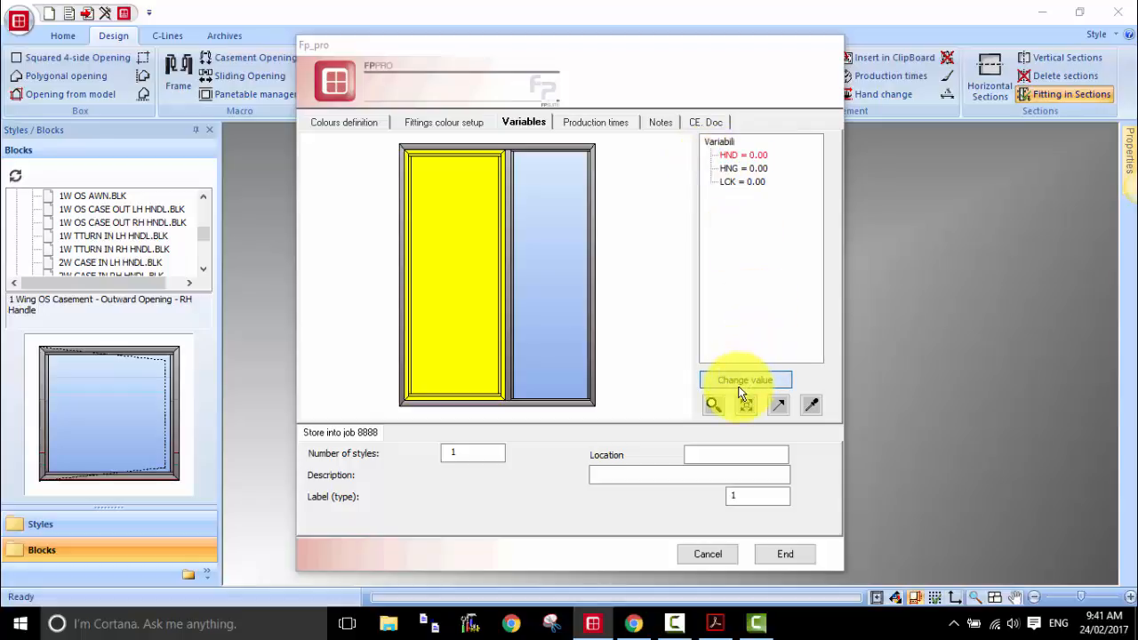
left_click_drag(667, 257, 781, 294)
left_click(617, 380)
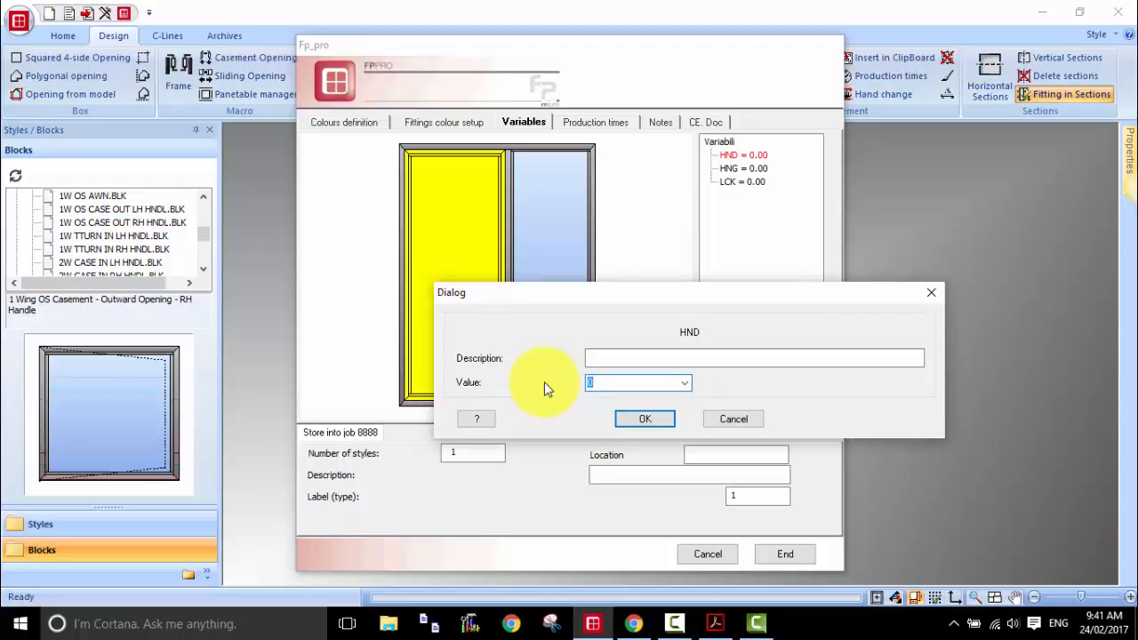
type("1050")
key("Return")
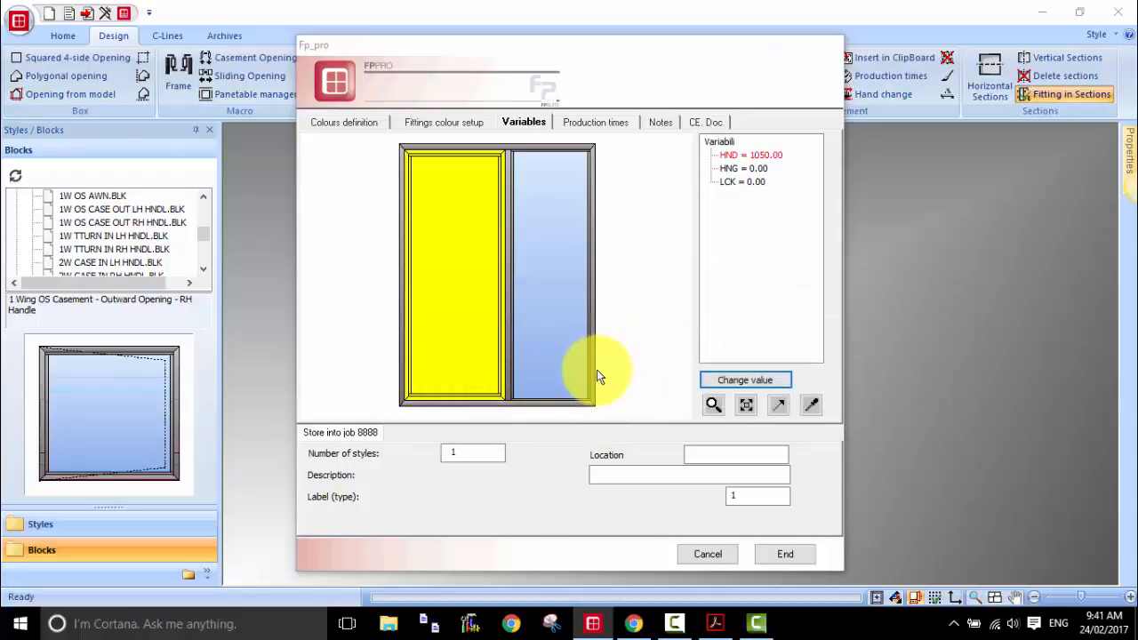
left_click(759, 157)
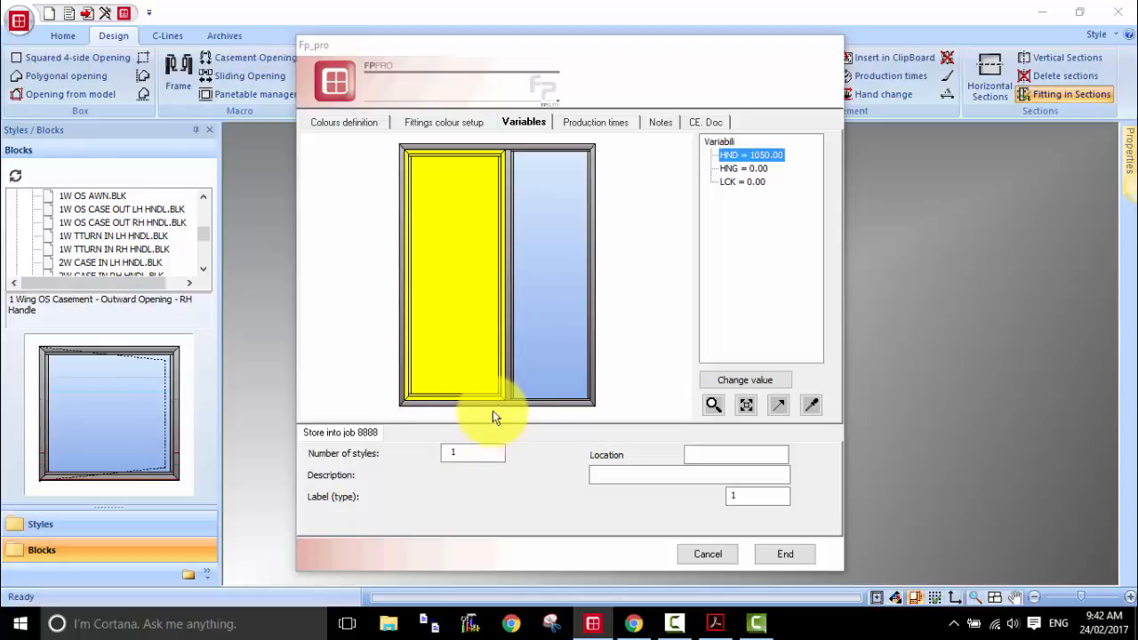
Step: Set the unit's cutting production time to 120 minutes
left_click(595, 123)
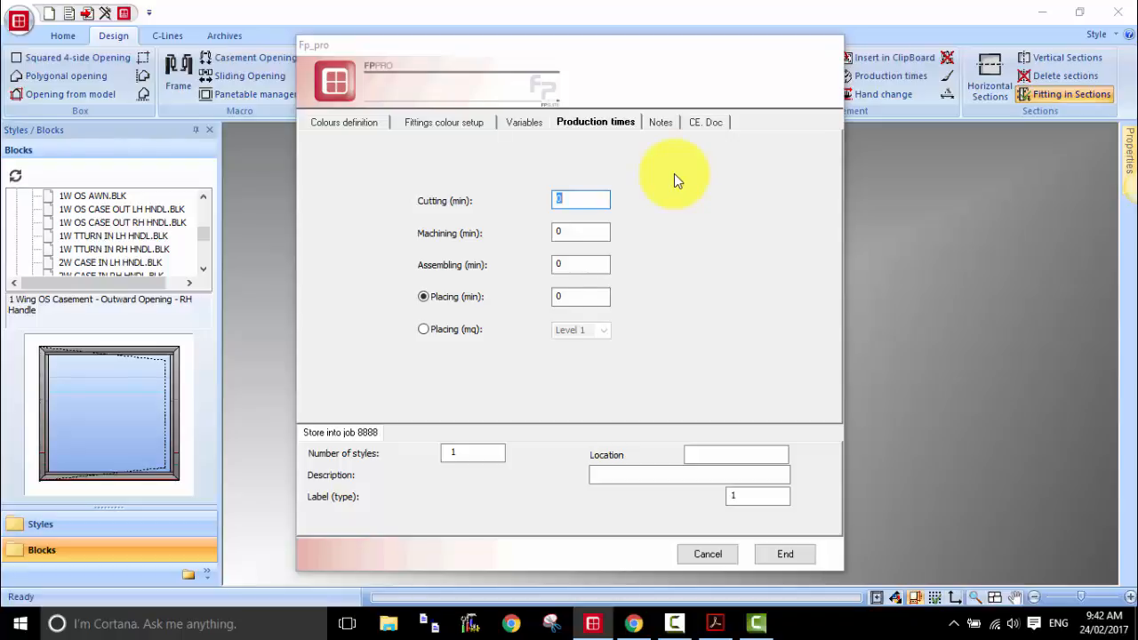
type("120")
Step: Add the notes "Turn snib to inside" and "Timber Reveal to all 4 sides" to the unit on separate lines
left_click(666, 122)
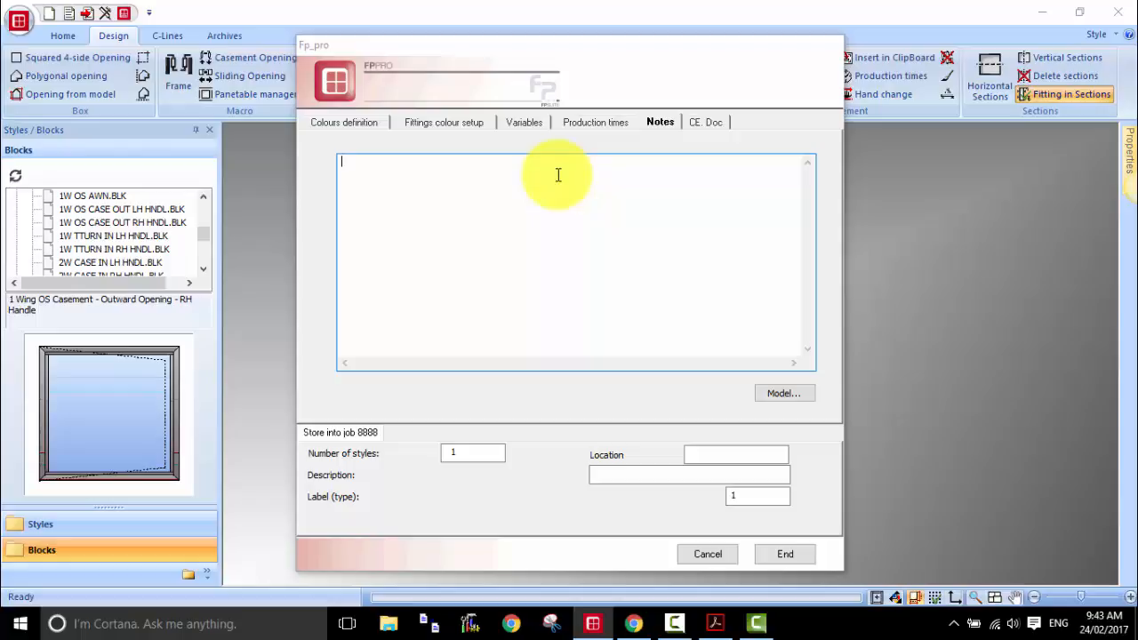
type("Turn snib to inside")
key("Return")
type("Timber Reveal to all")
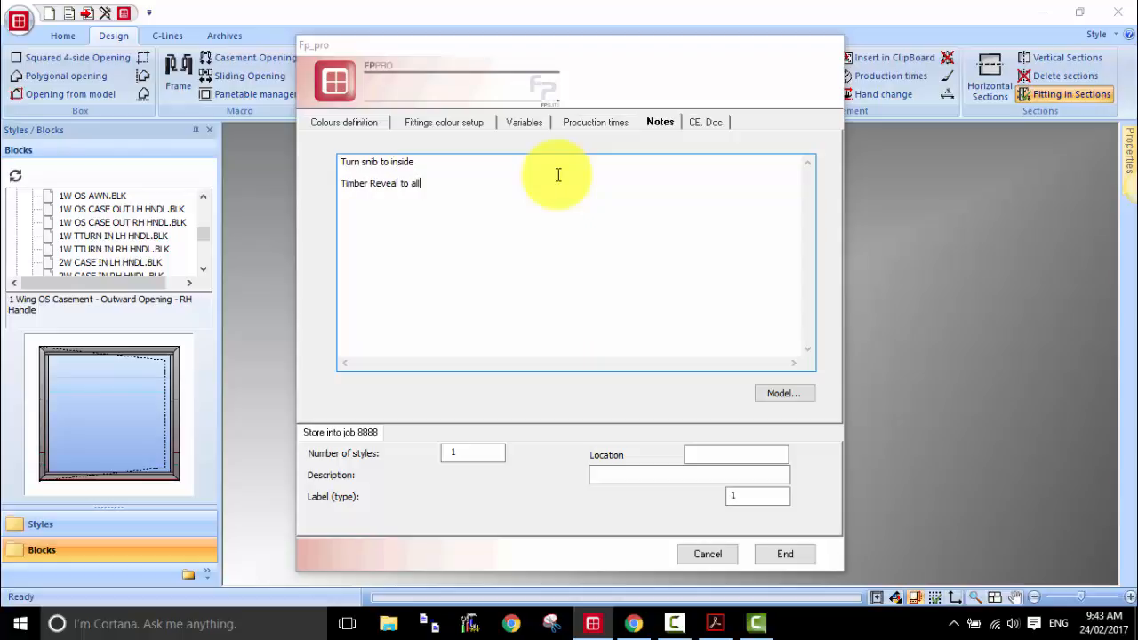
type(" 4 sides")
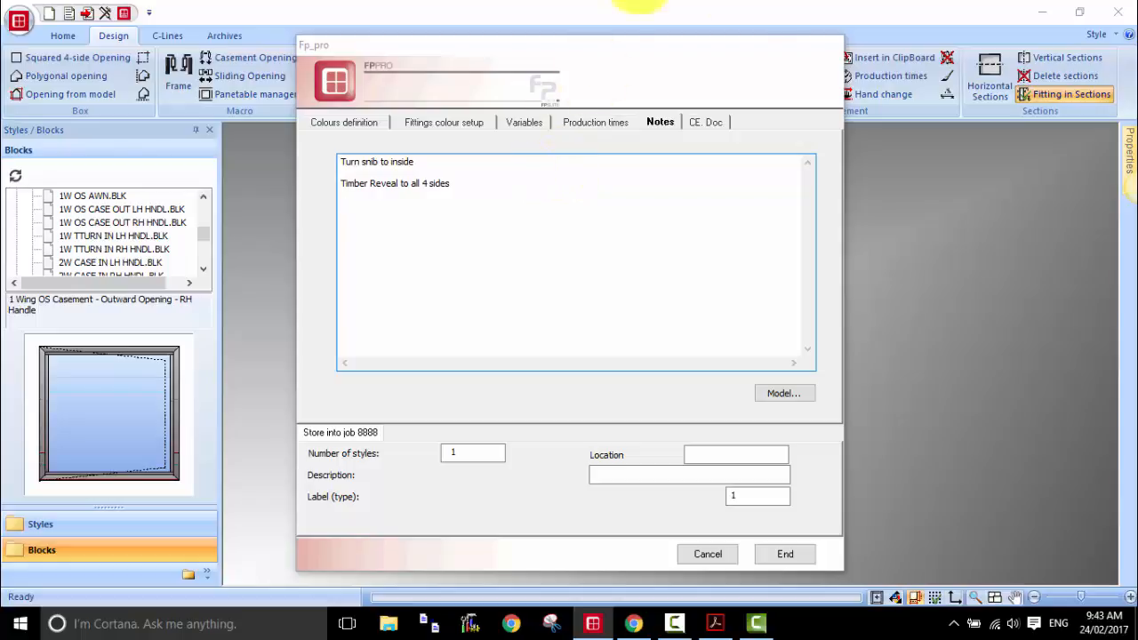
Step: View the CE documentation certificates, try 3 as the number of styles and set it back to 1
left_click(714, 124)
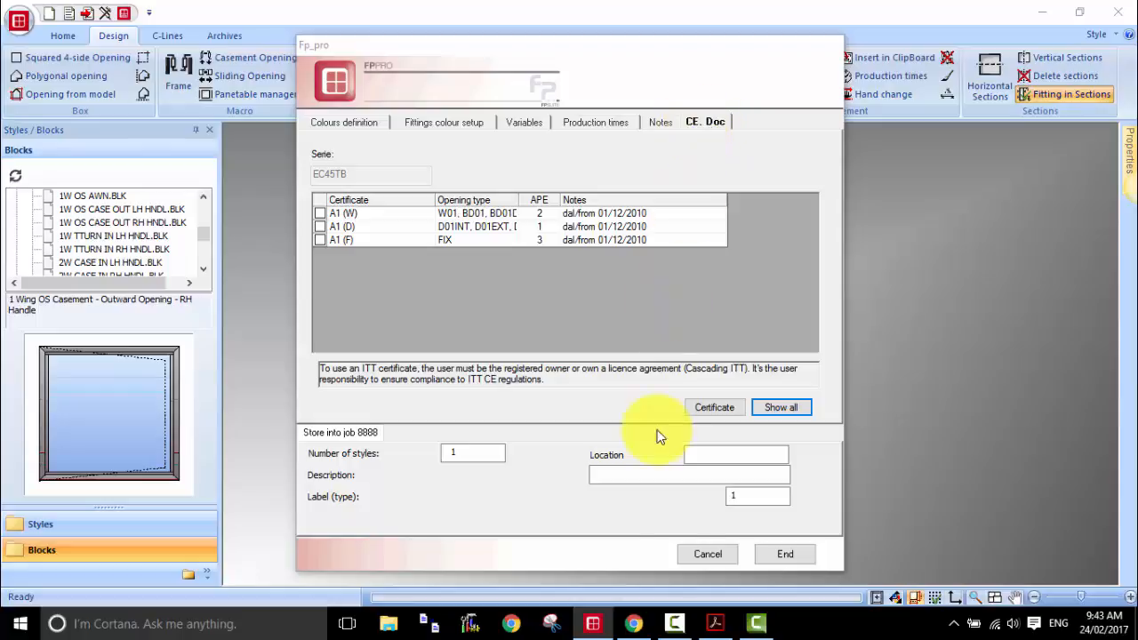
left_click(689, 477)
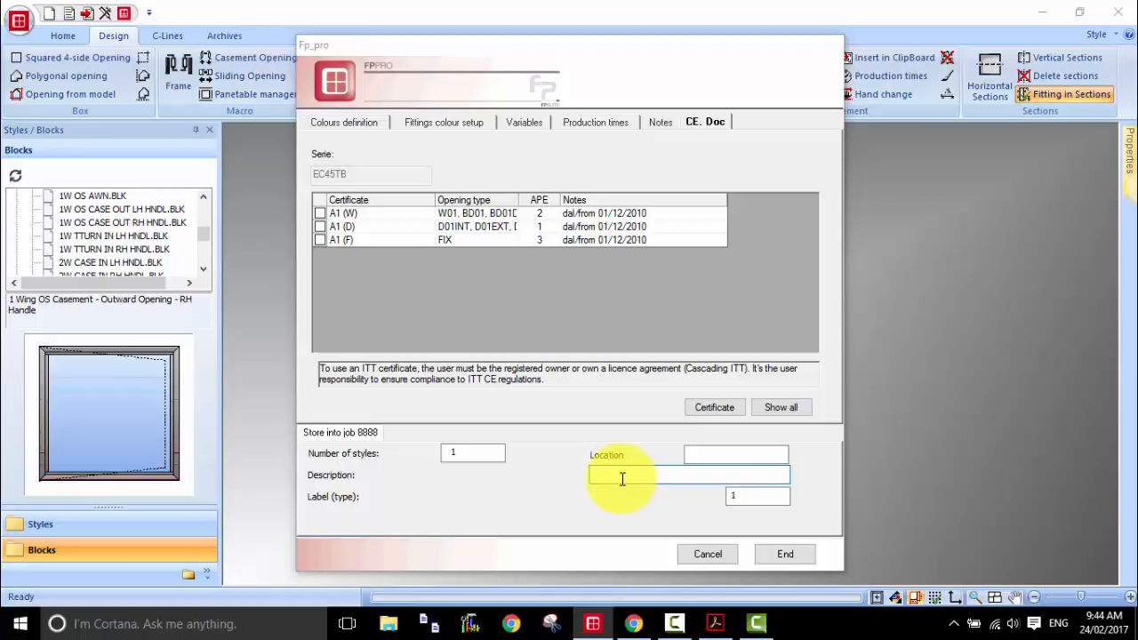
left_click_drag(460, 452, 418, 456)
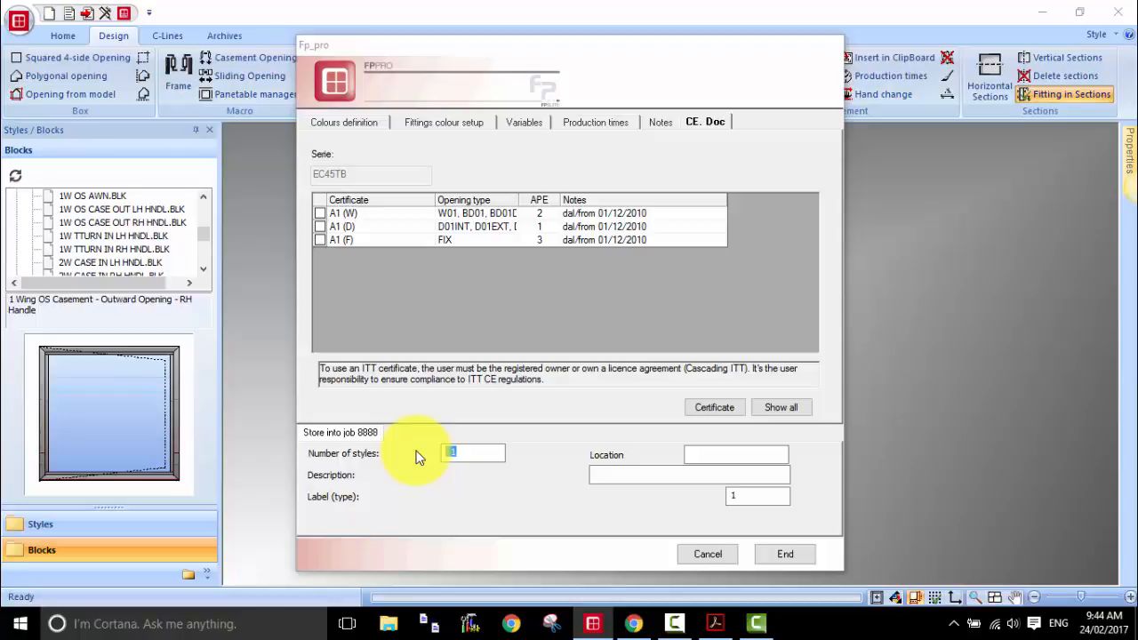
type("3")
type("1")
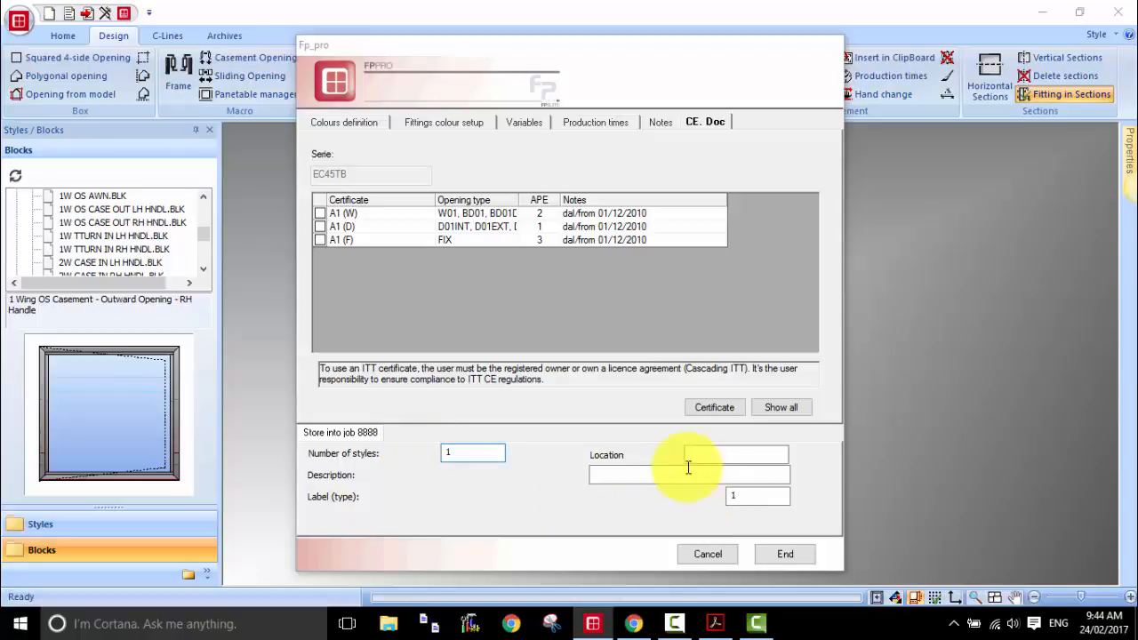
Step: Describe the unit as "W1 - Bedroom" and finish storing it in job 8888
left_click(632, 476)
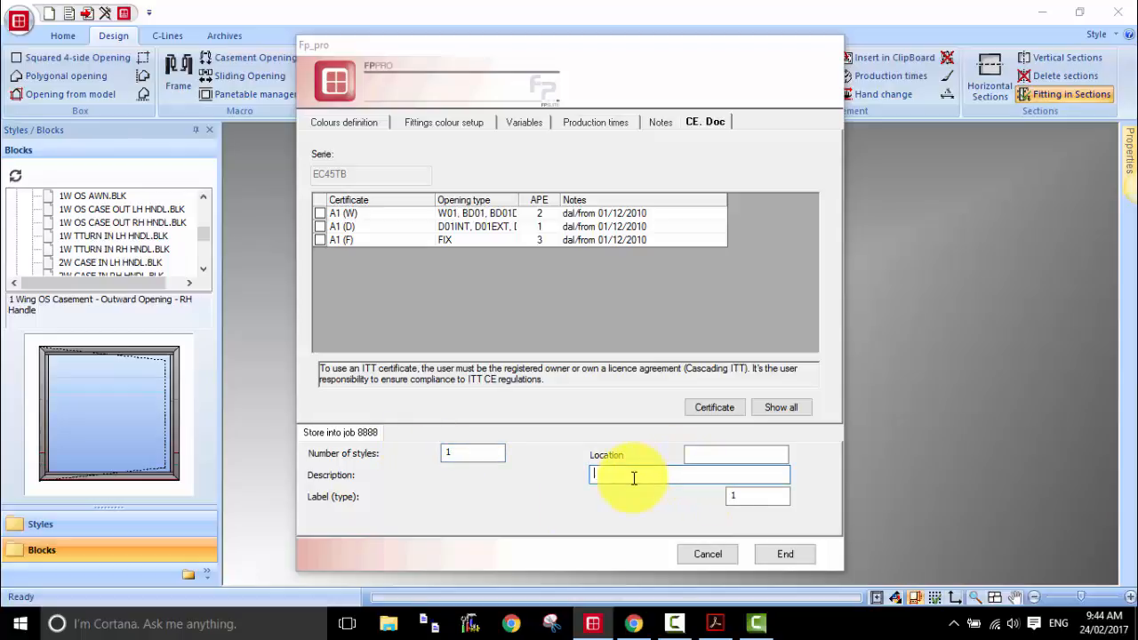
type("W")
type("1 -")
type(" Bea")
type("droom")
left_click(751, 500)
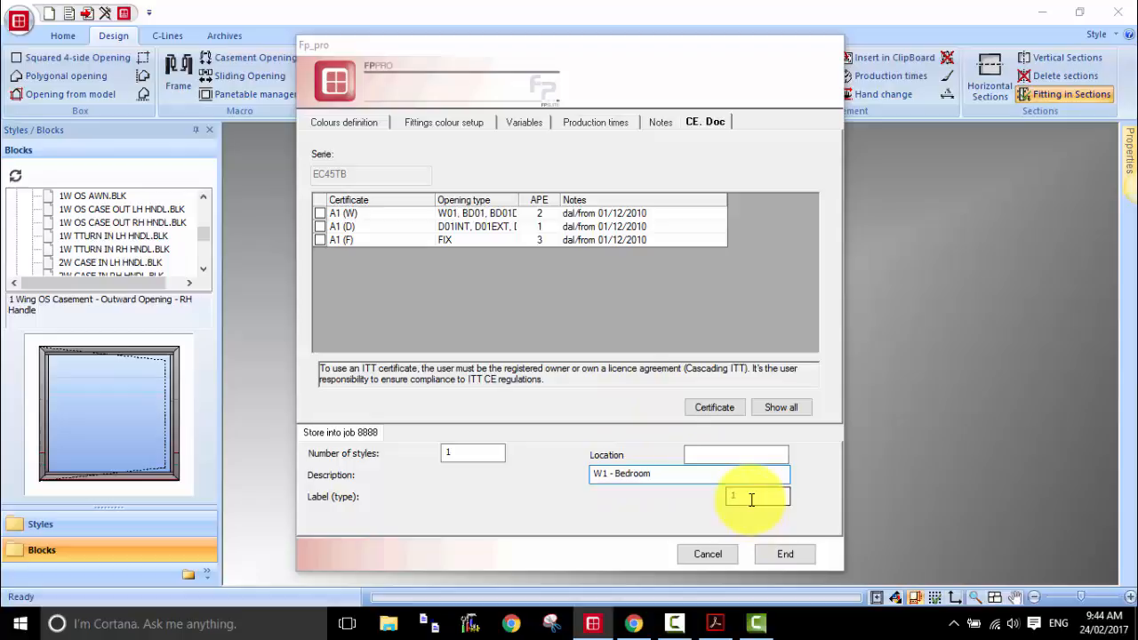
left_click(786, 554)
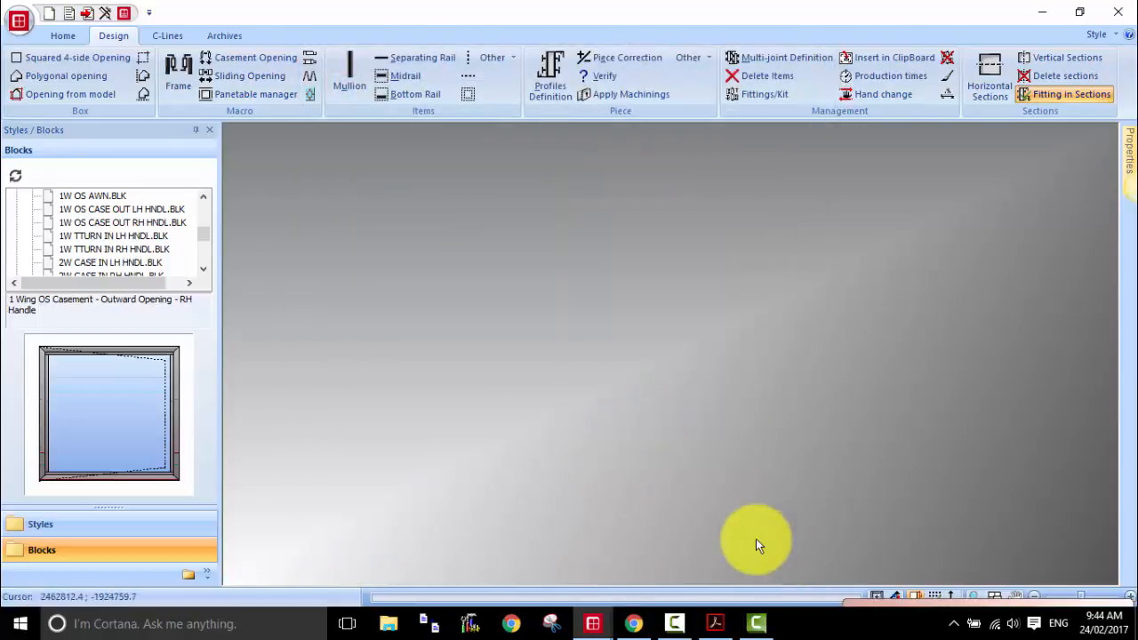
Step: Open estimate 8888 "Thermeco - Project 1" from the job list and move its window up to show it fully
left_click(68, 16)
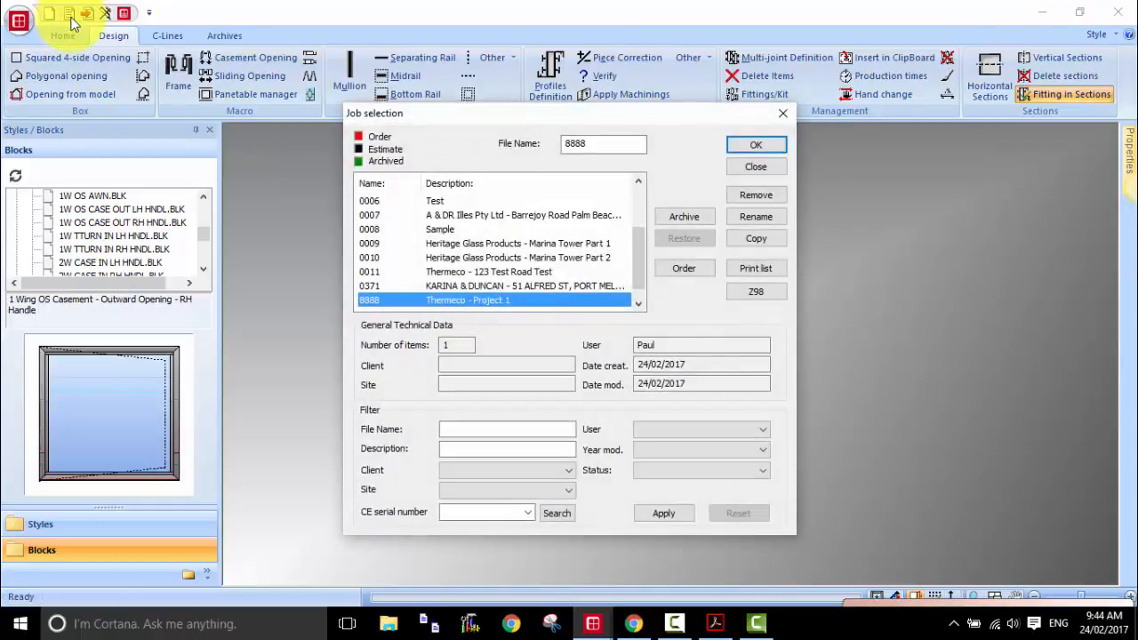
scroll(638, 272, "down", 1)
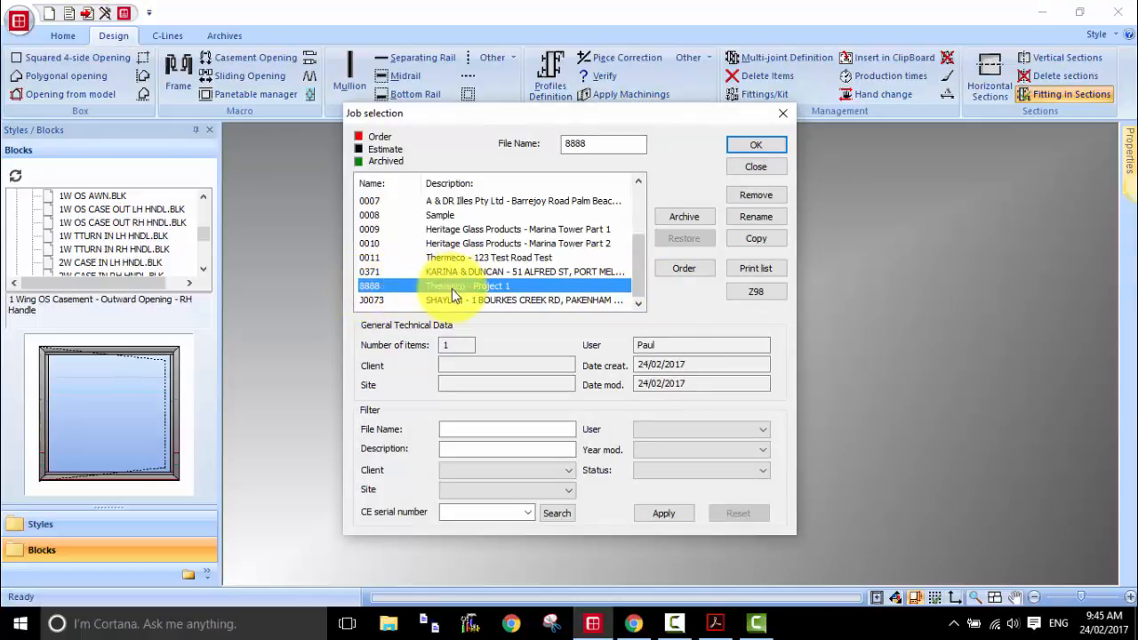
left_click(762, 148)
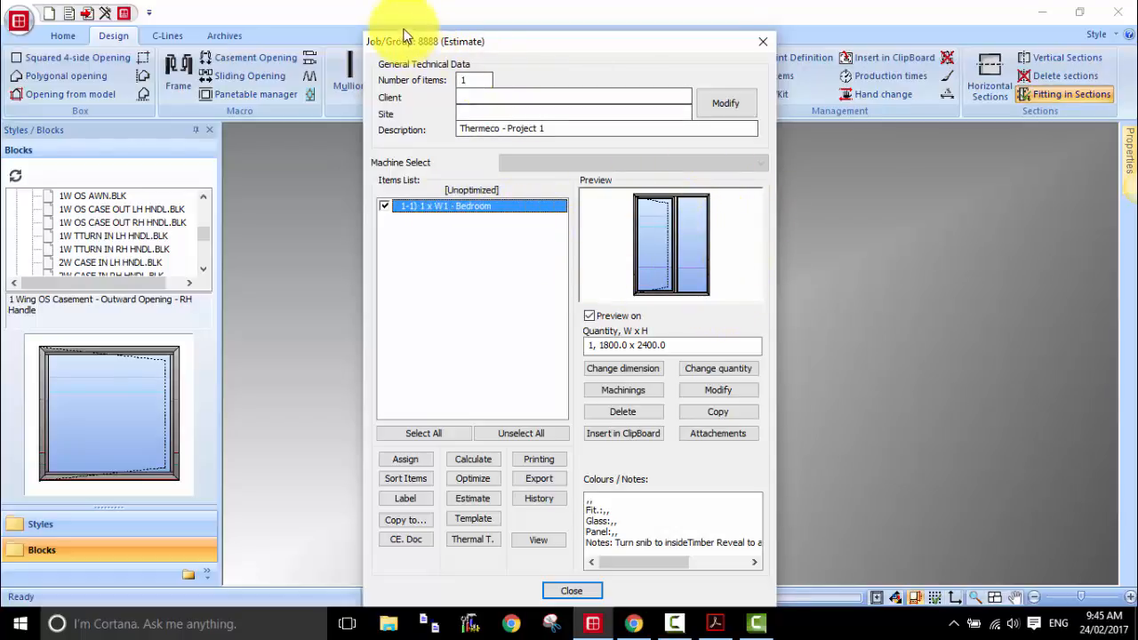
left_click_drag(430, 37, 432, 12)
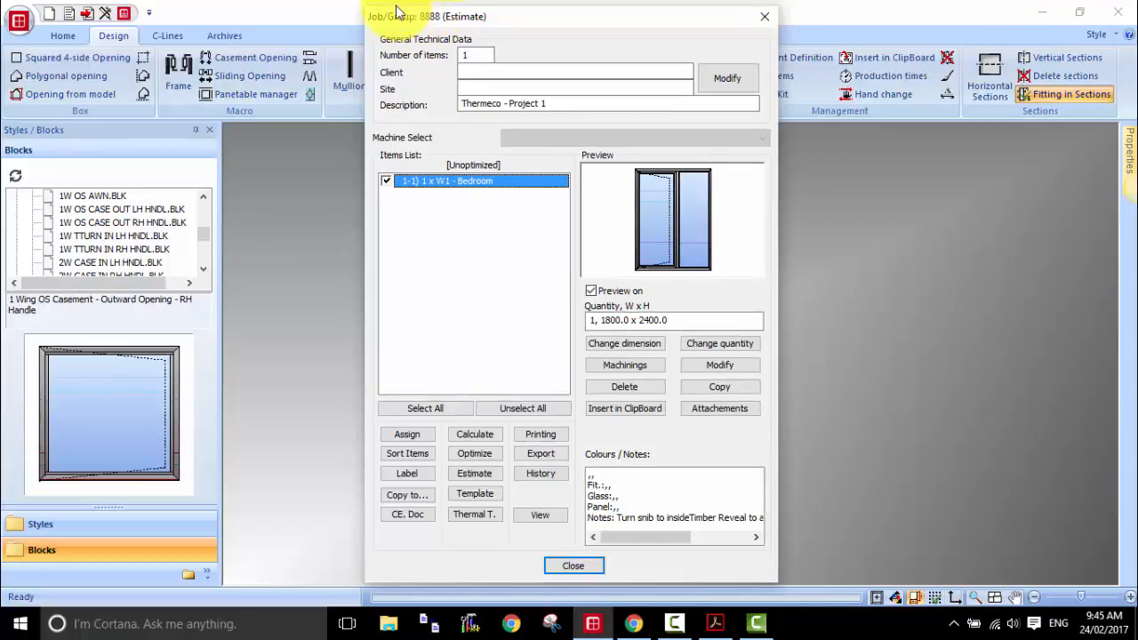